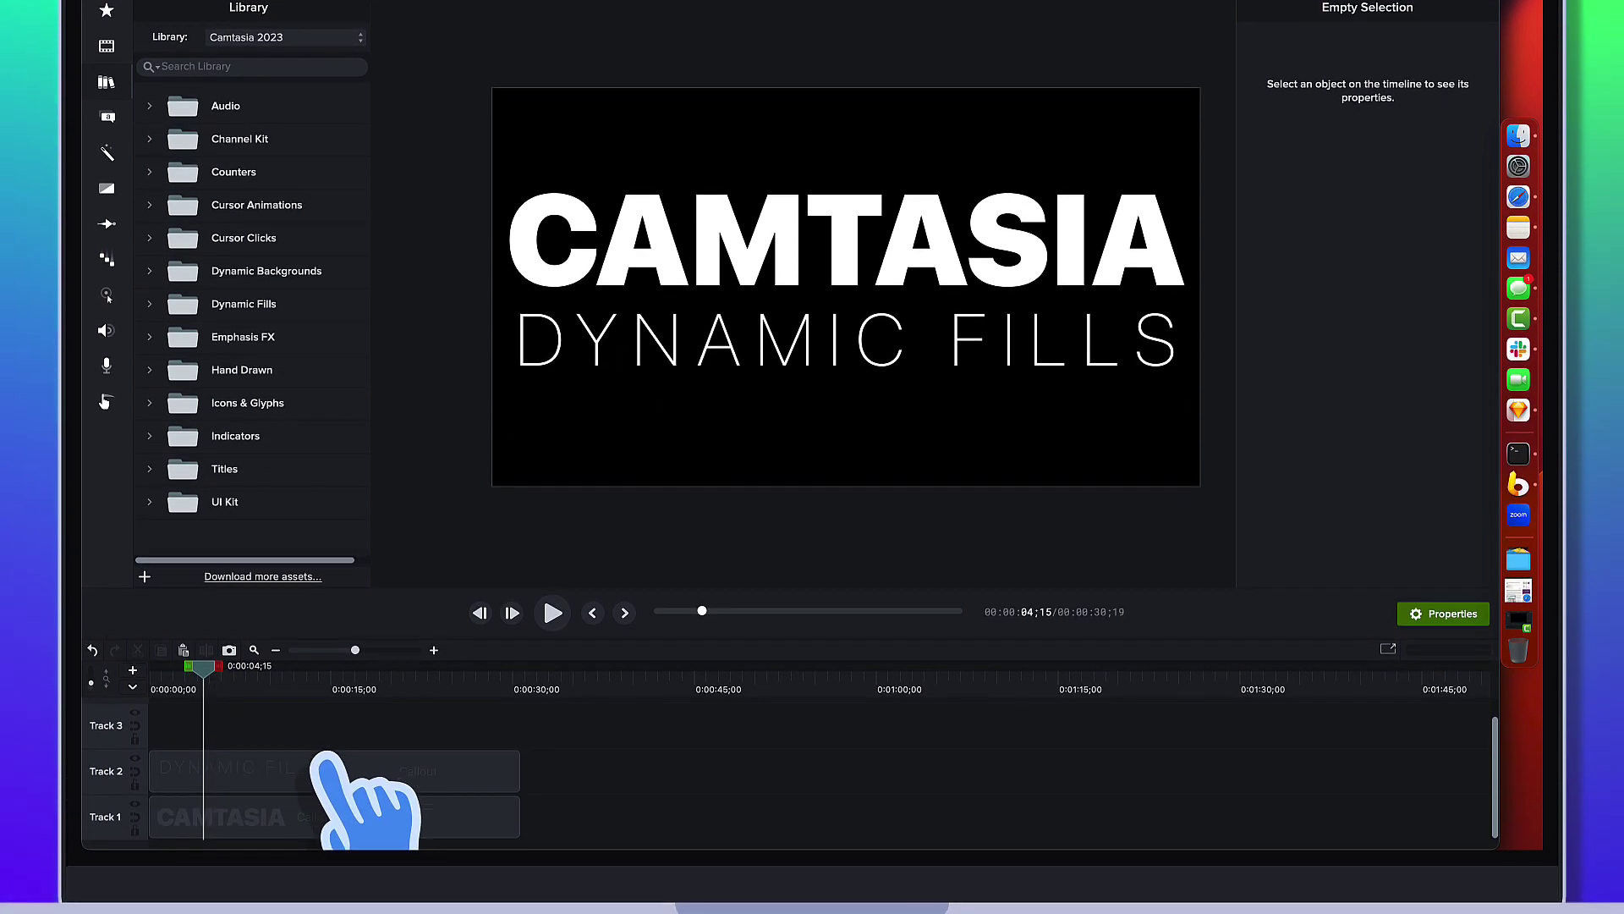
Check the DYNAMIC FILLS and CAMTASIA title clips, then browse the Callouts annotation styles.
click(330, 913)
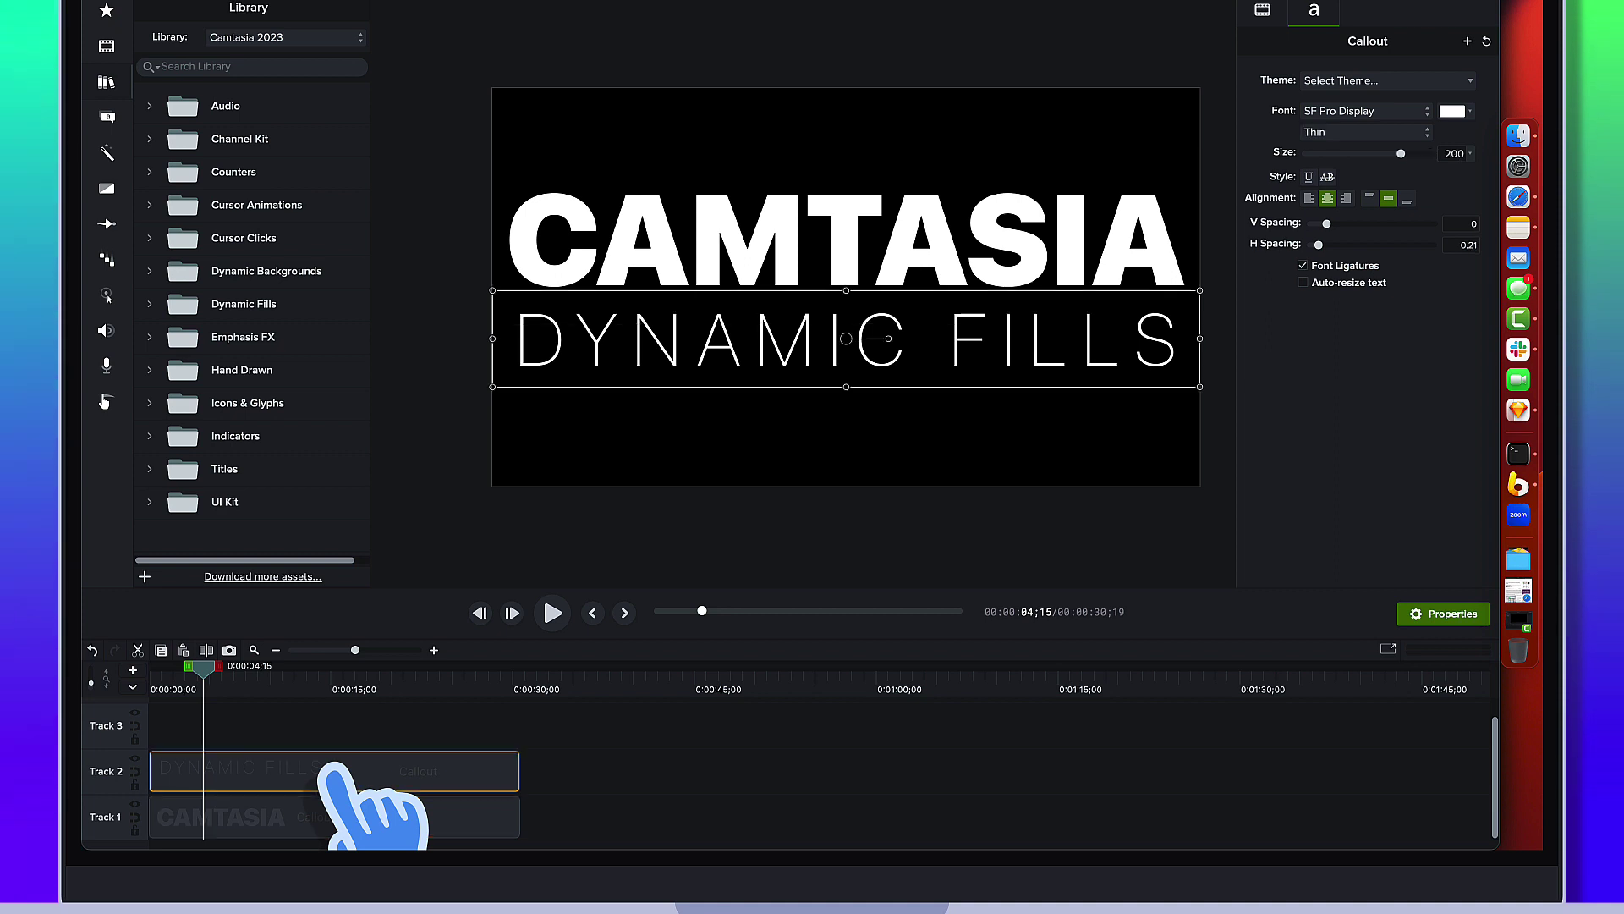
click(332, 814)
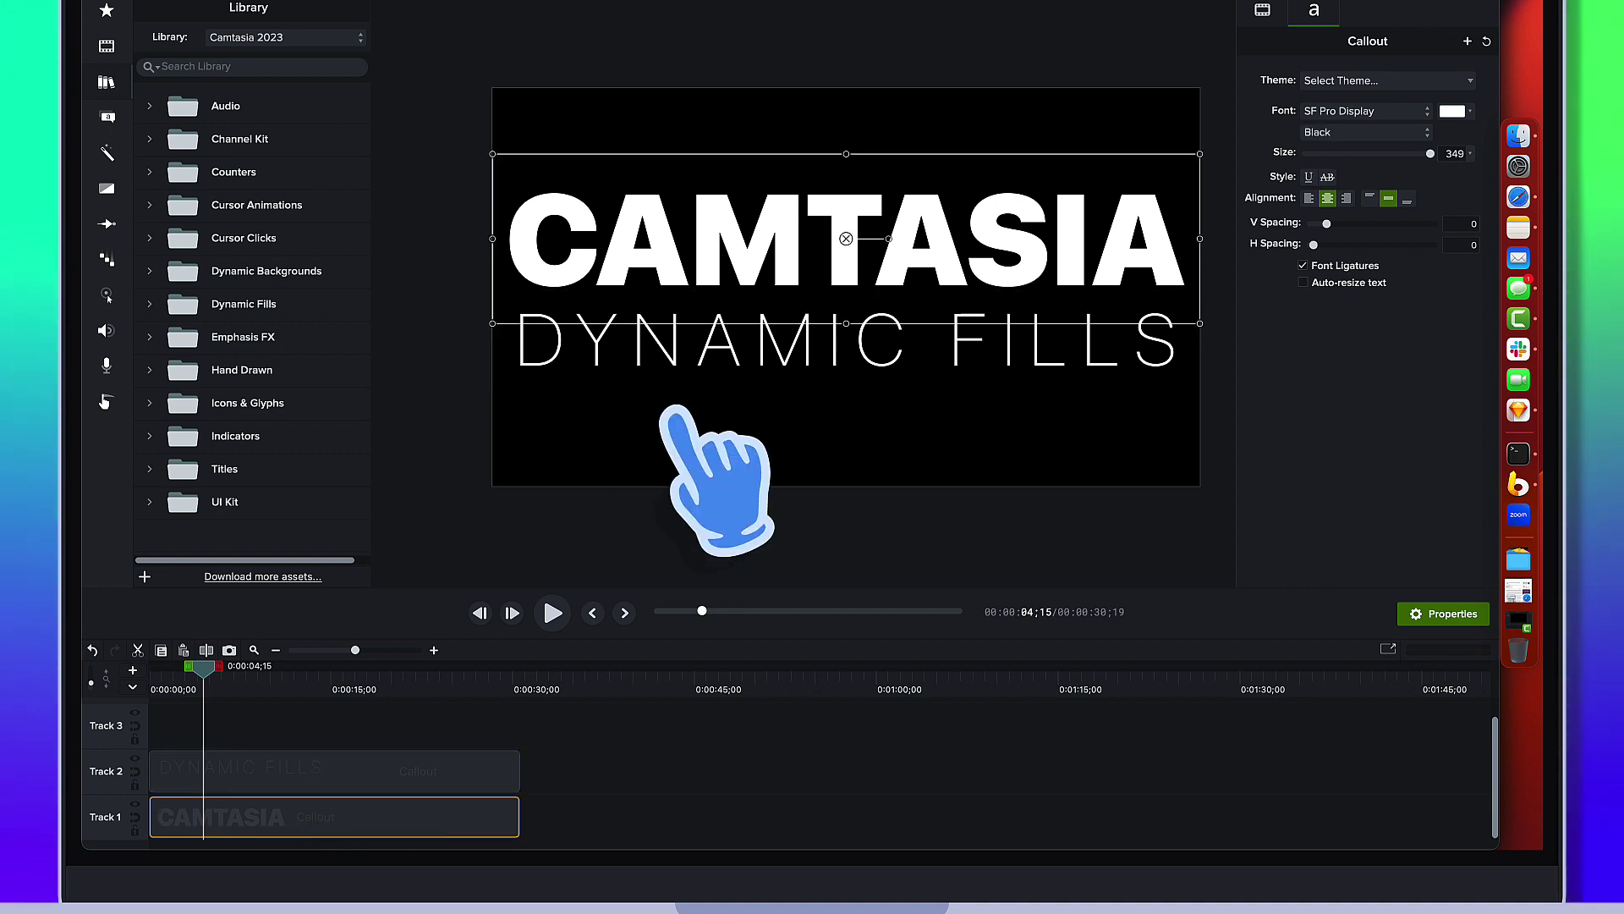
double_click(776, 274)
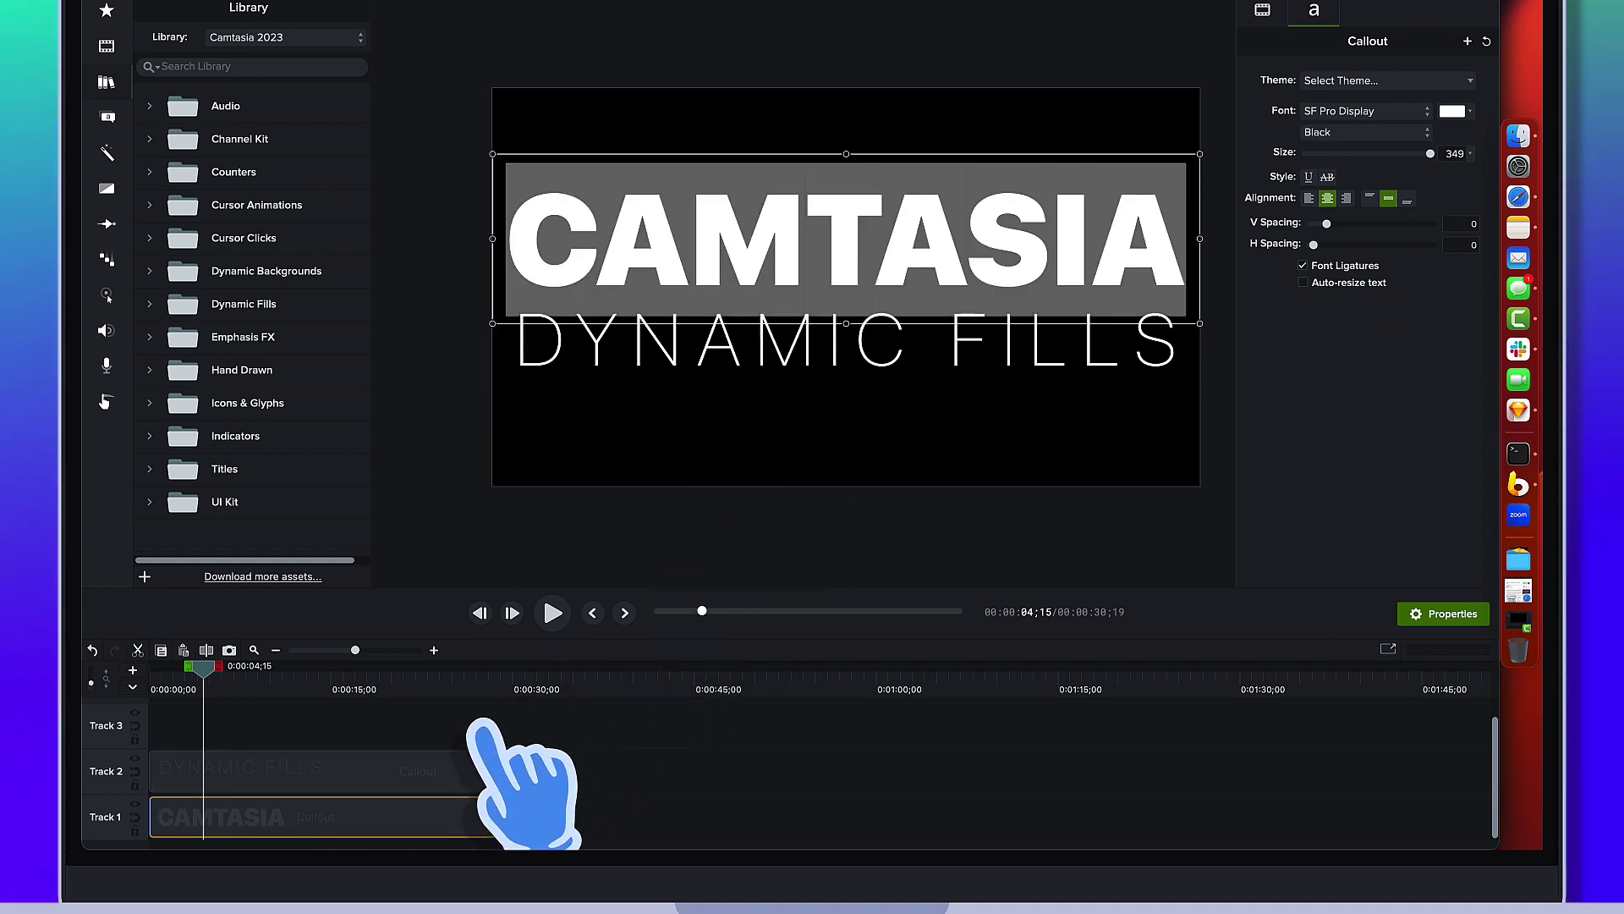
click(456, 721)
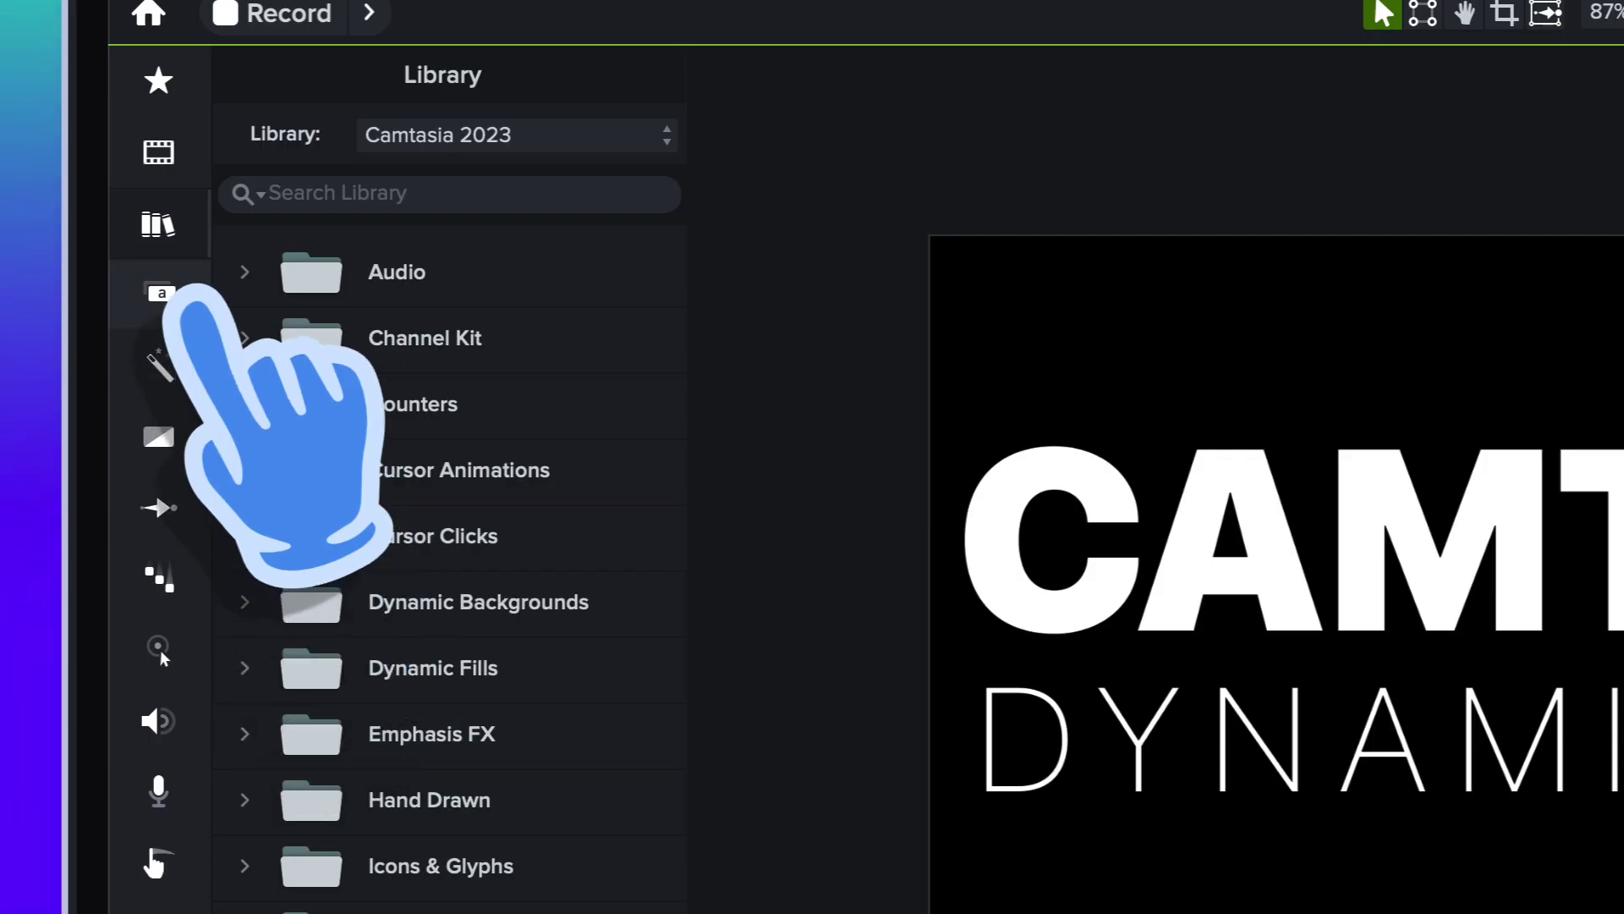
click(161, 293)
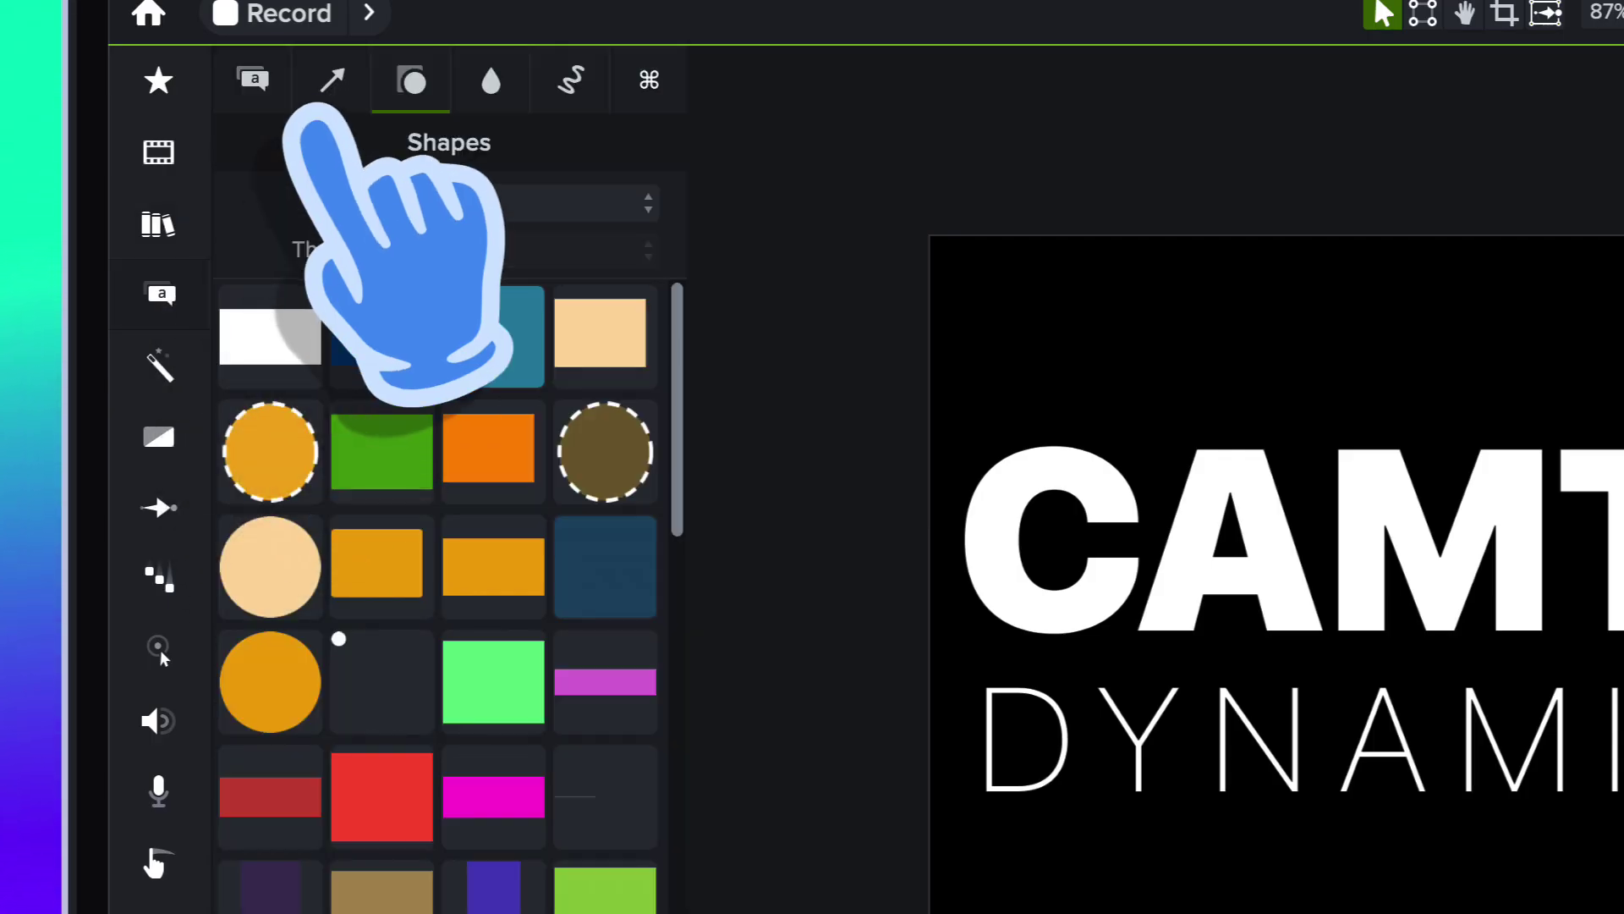
click(258, 79)
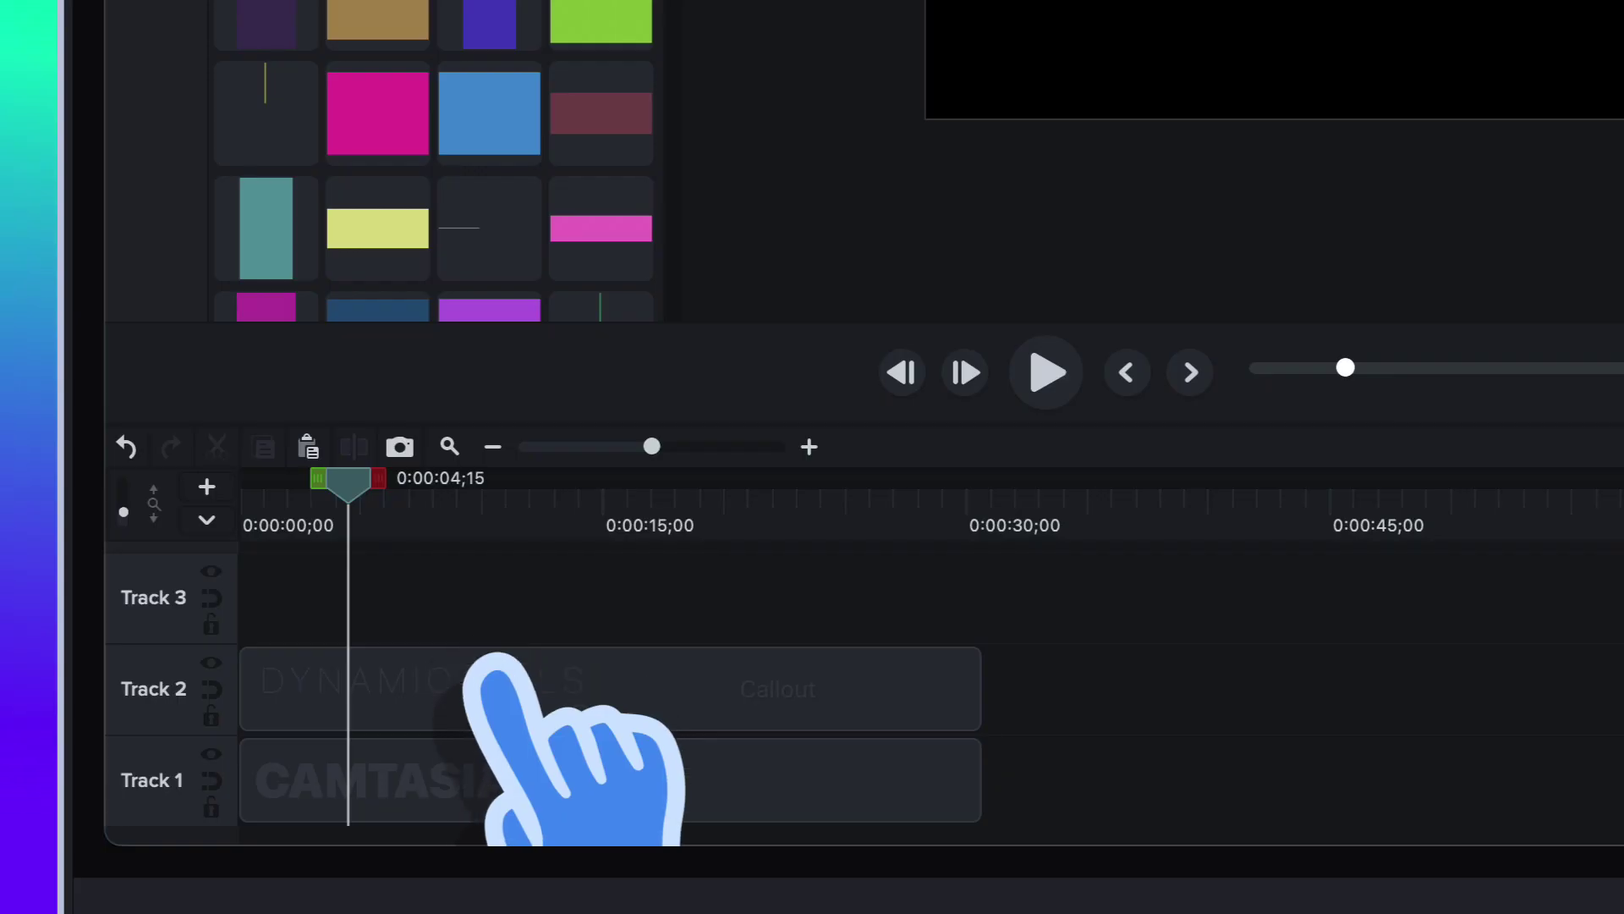
Group the DYNAMIC FILLS and CAMTASIA title clips into Group 1.
click(495, 676)
click(508, 774)
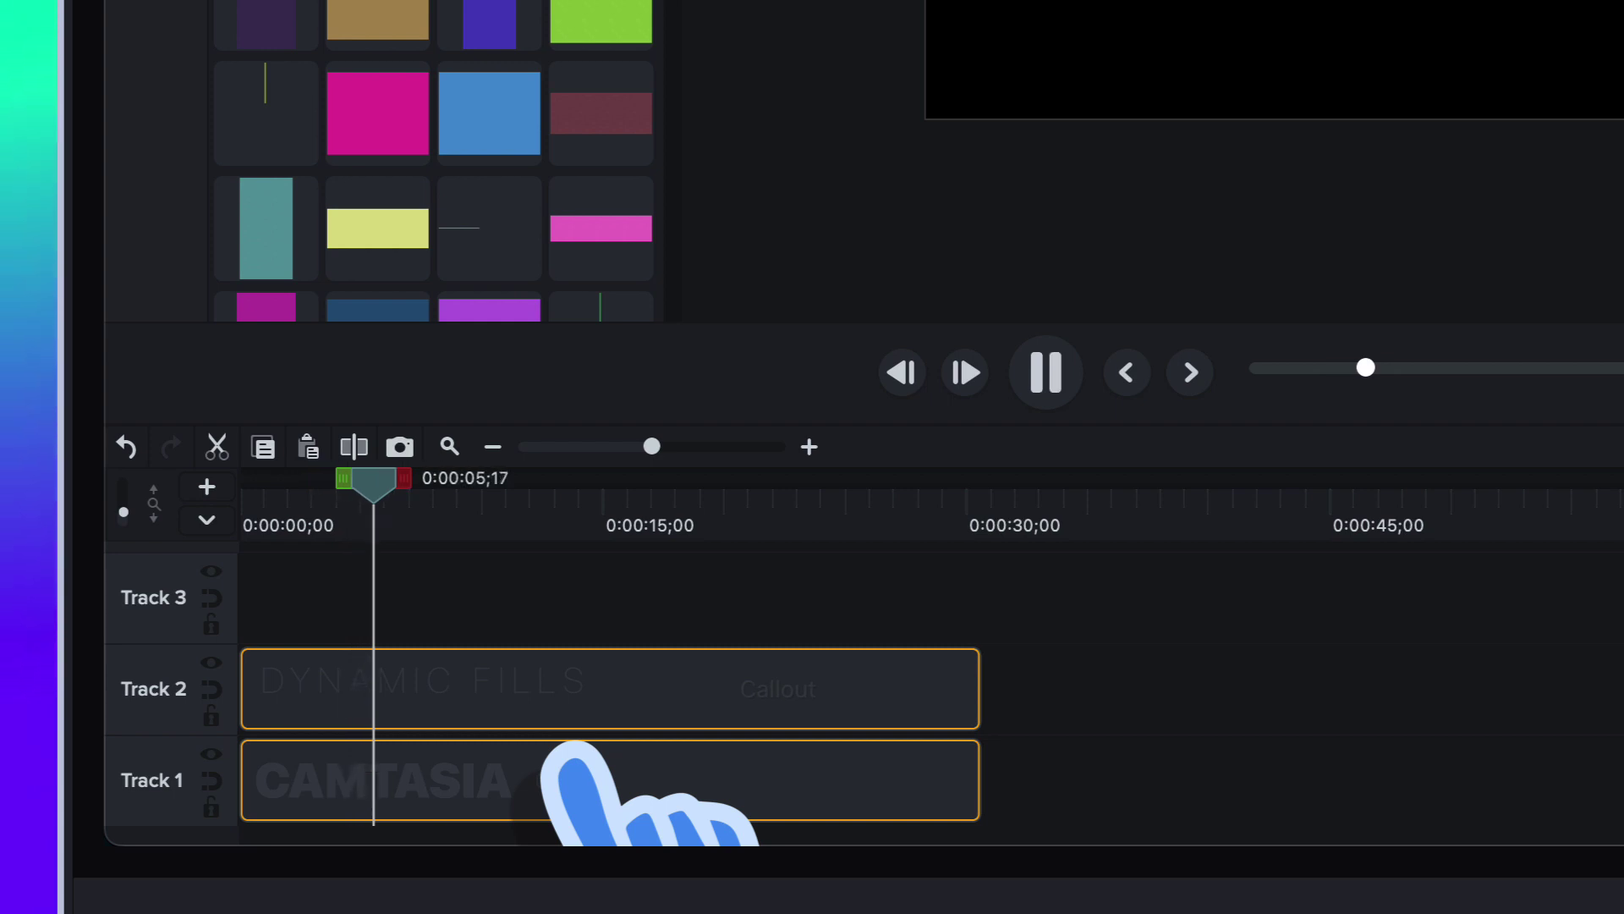
key(space)
key(ctrl+g)
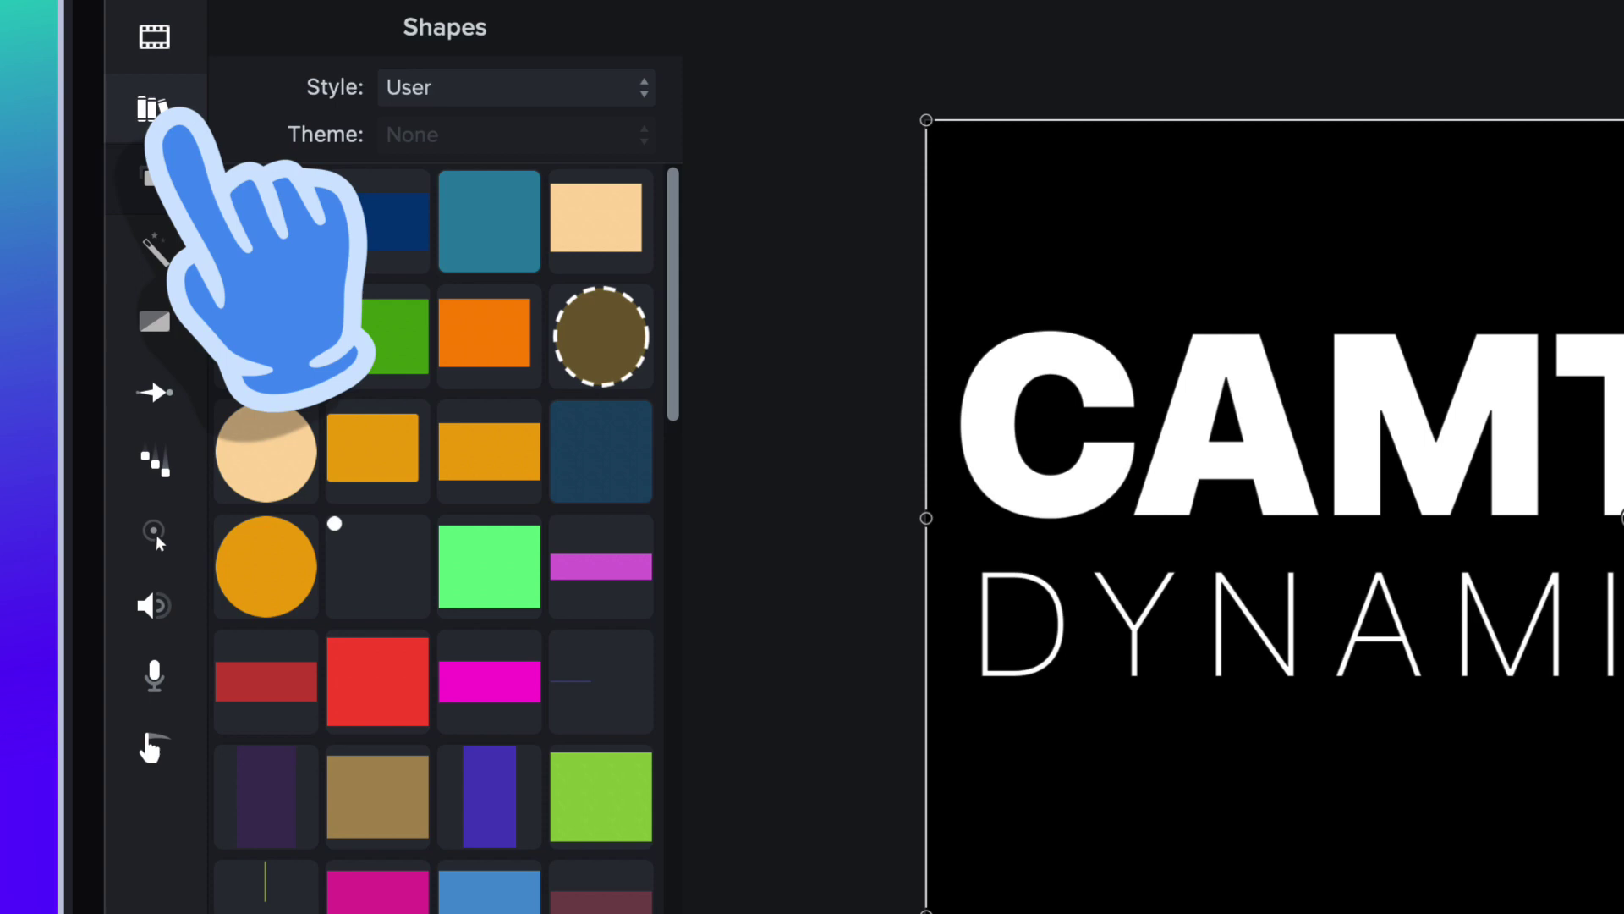
Expand the Dynamic Fills folder in the Library to list Dynamic Fill 1 through 13.
click(154, 109)
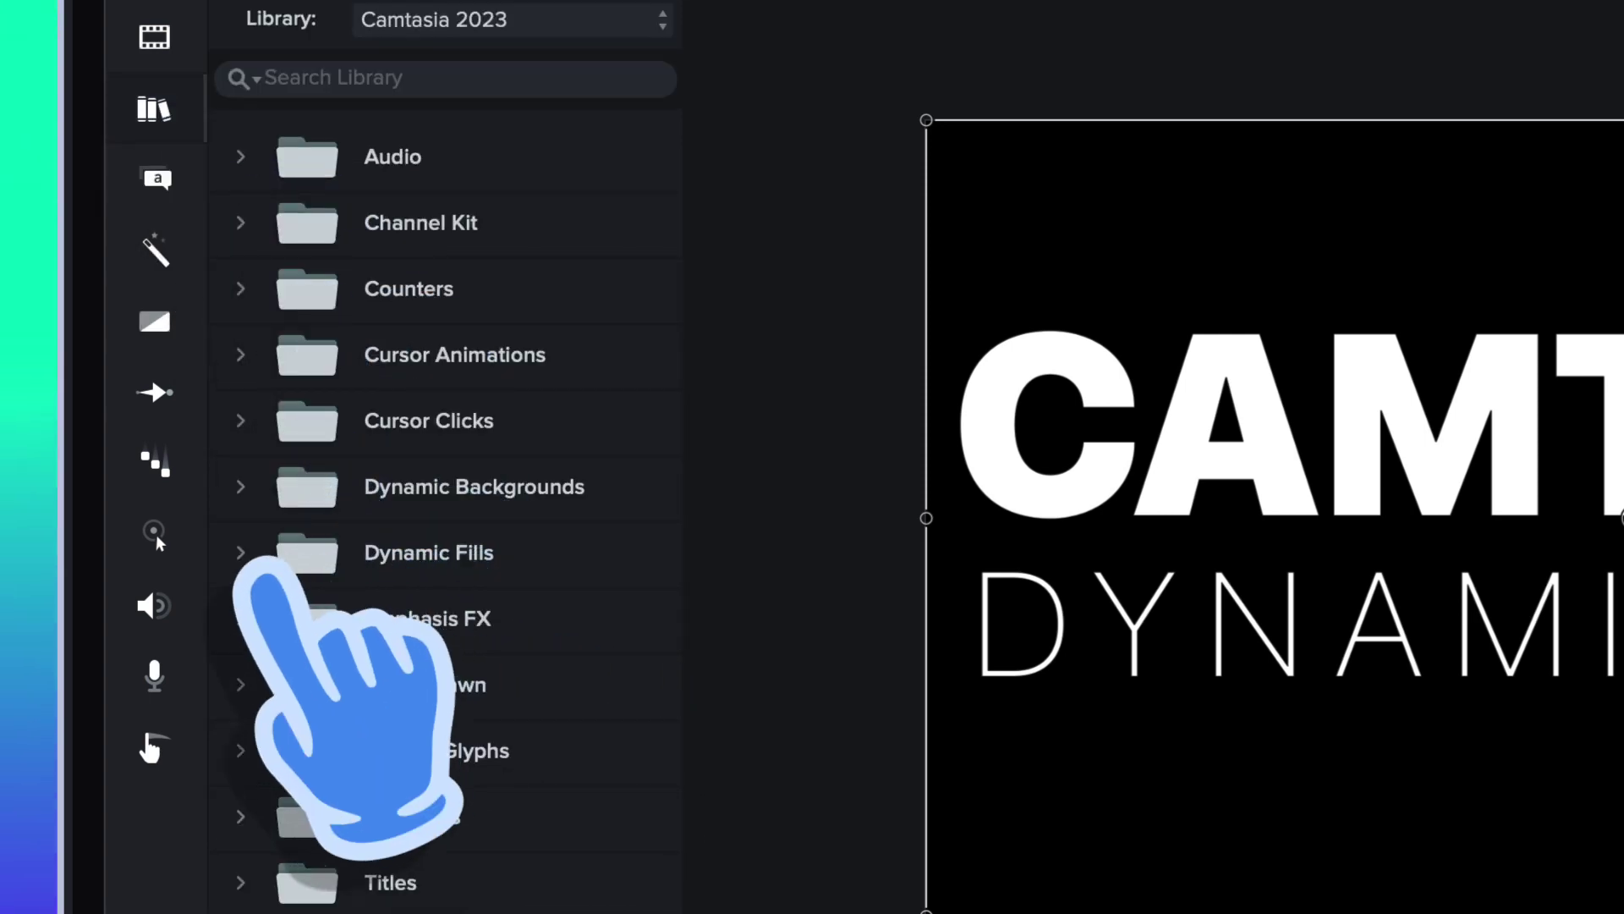
click(247, 554)
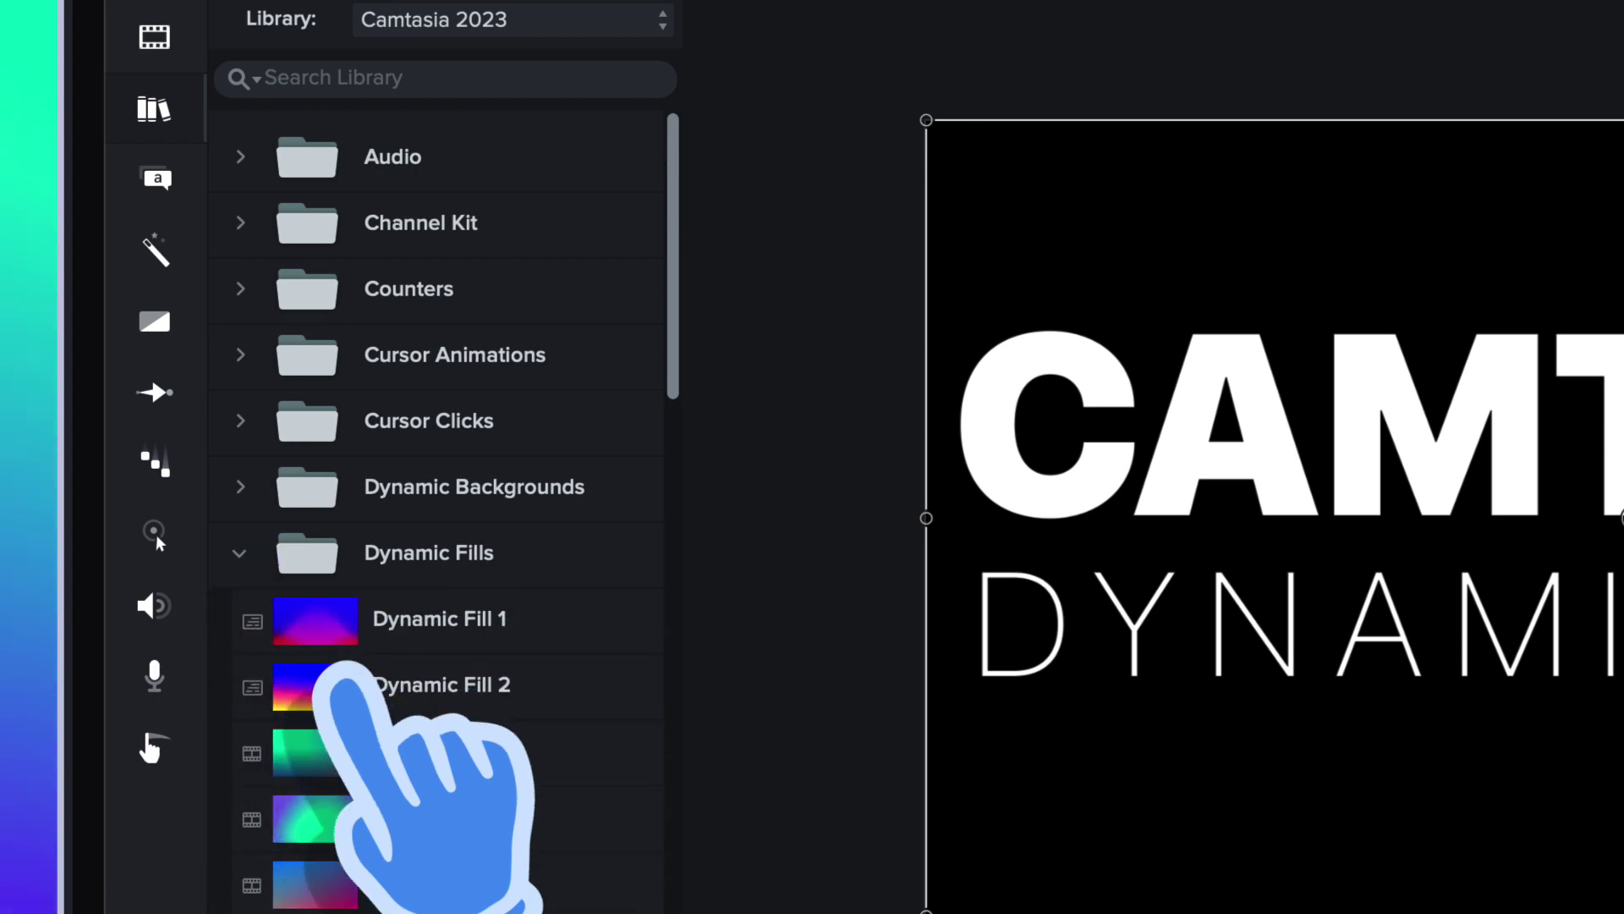
scroll(359, 605, down, 5)
scroll(335, 673, down, 2)
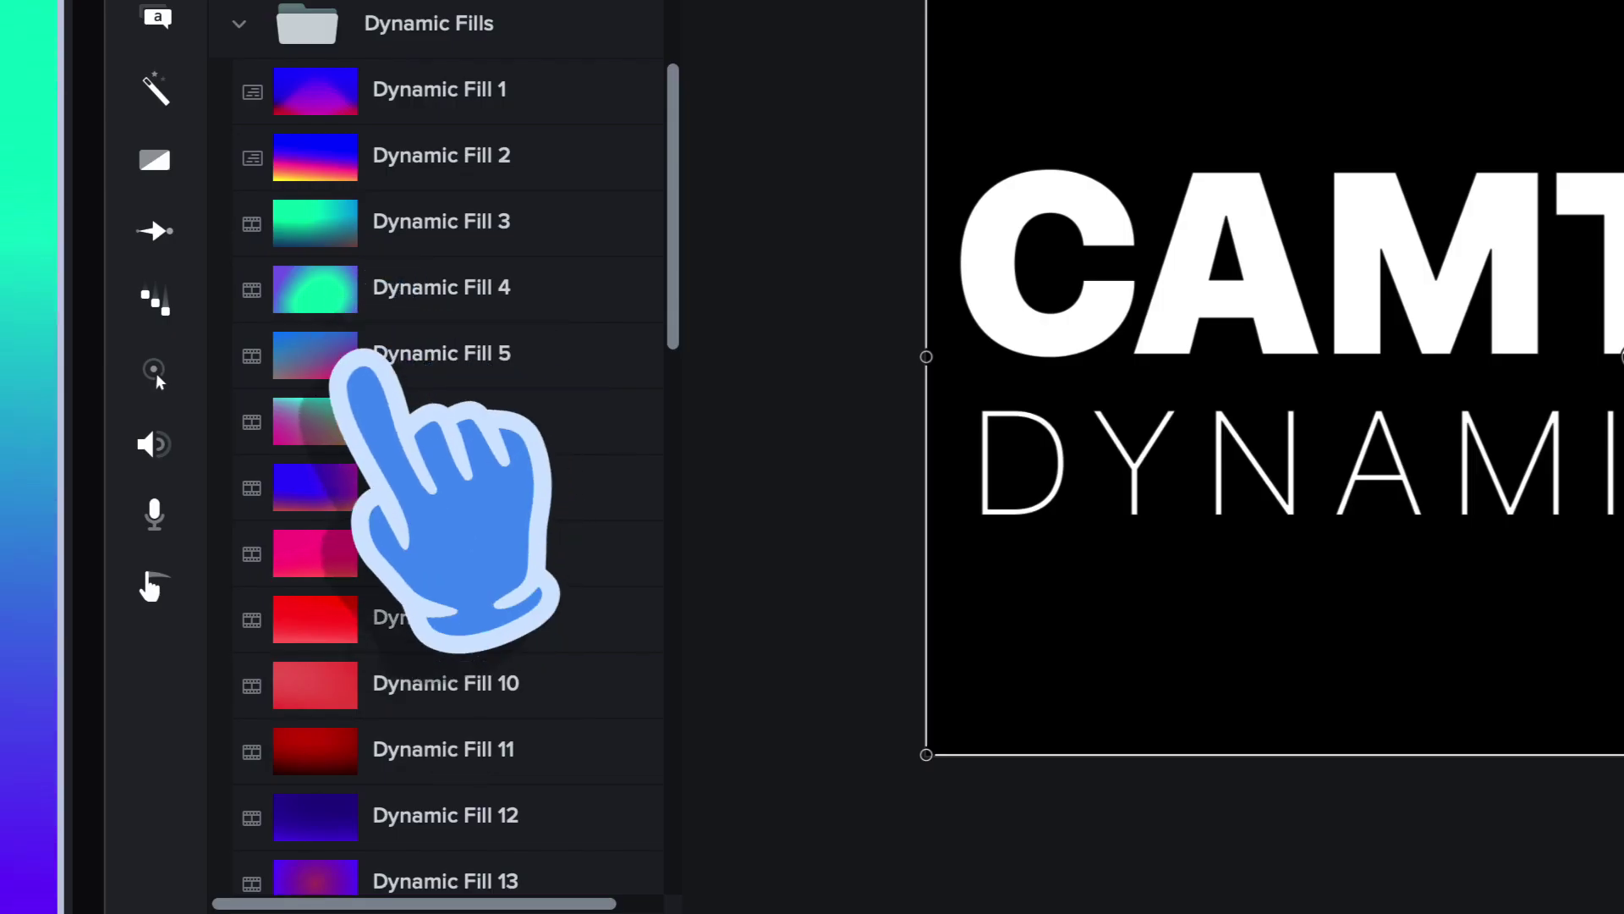
Put Dynamic Fill 5 on Track 1, extend it to end with Group 1, and preview the gradient.
drag(364, 355, 250, 736)
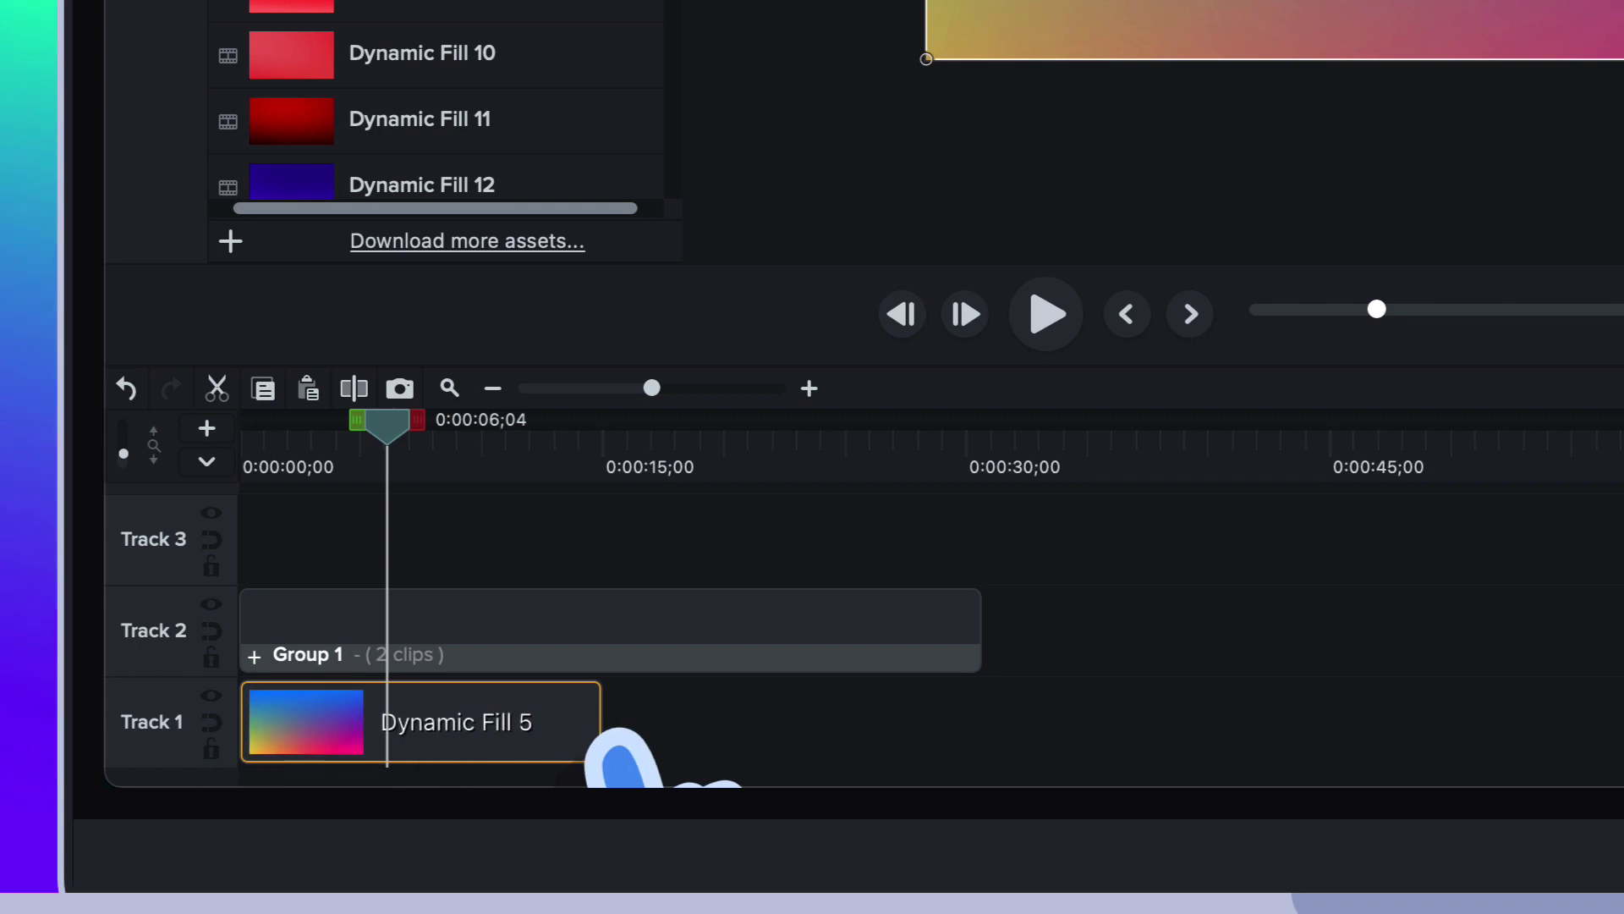
drag(624, 735, 858, 719)
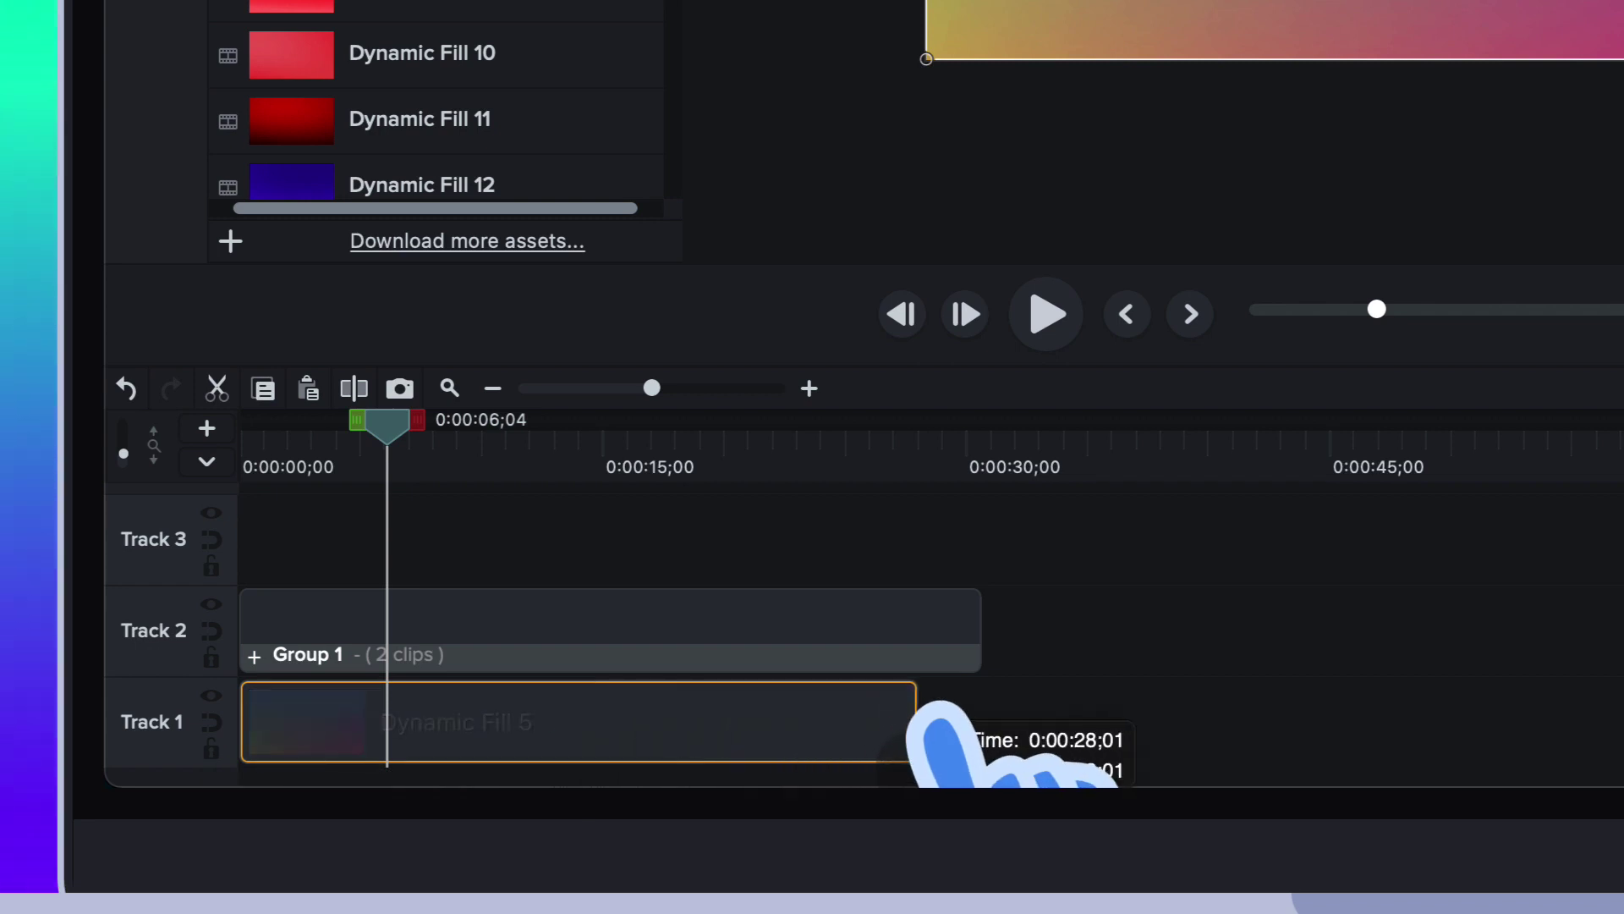
drag(972, 704, 987, 702)
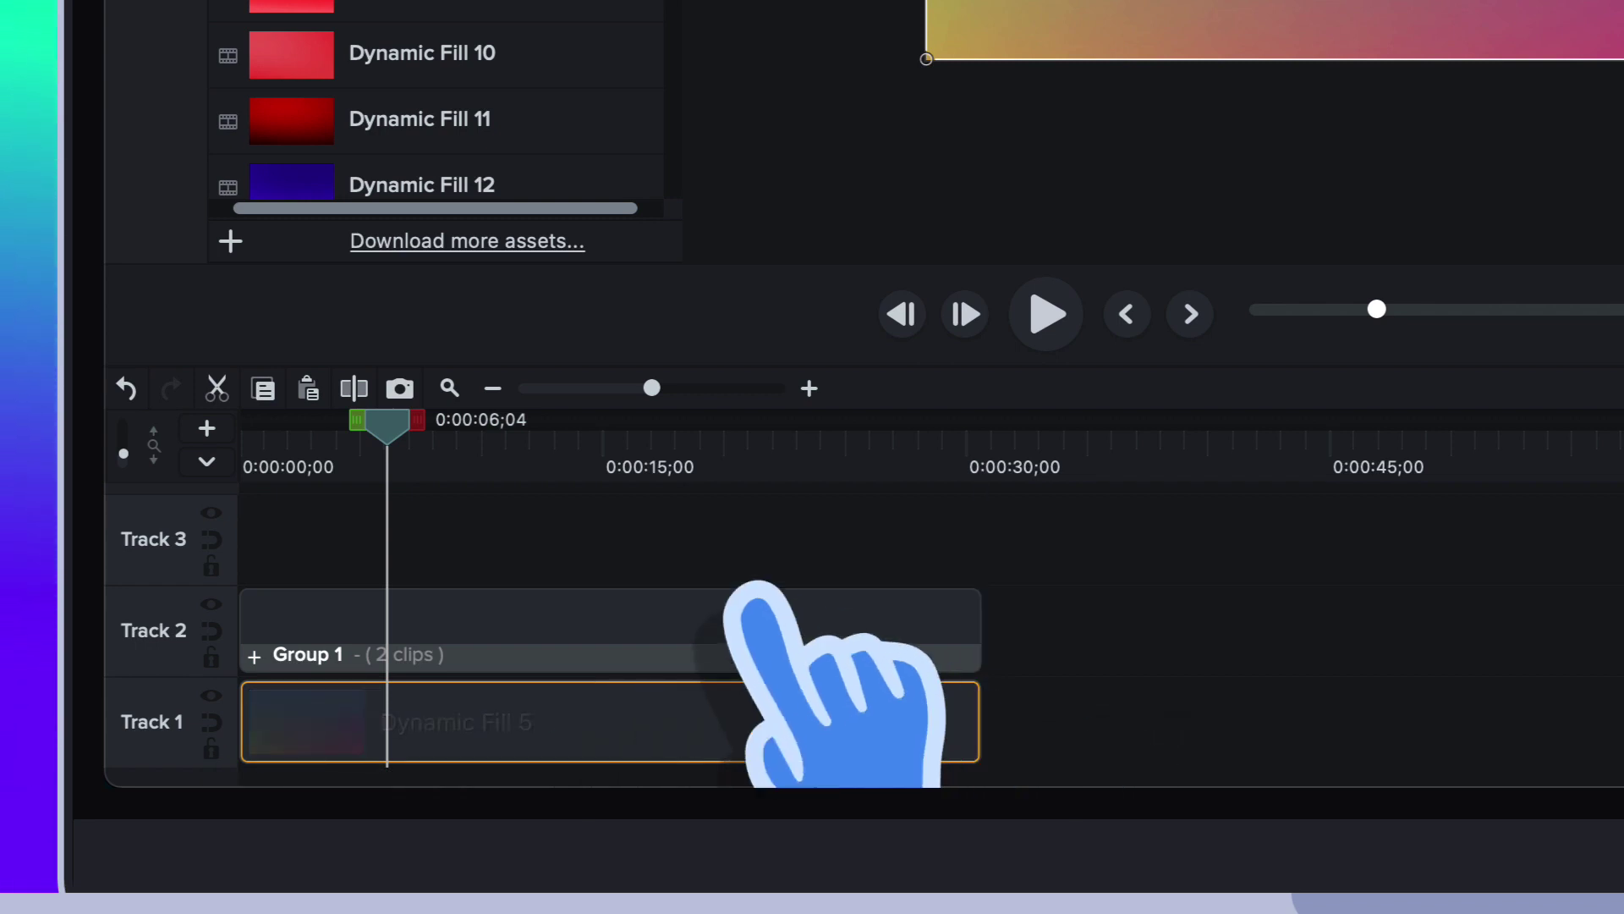
drag(405, 420, 540, 418)
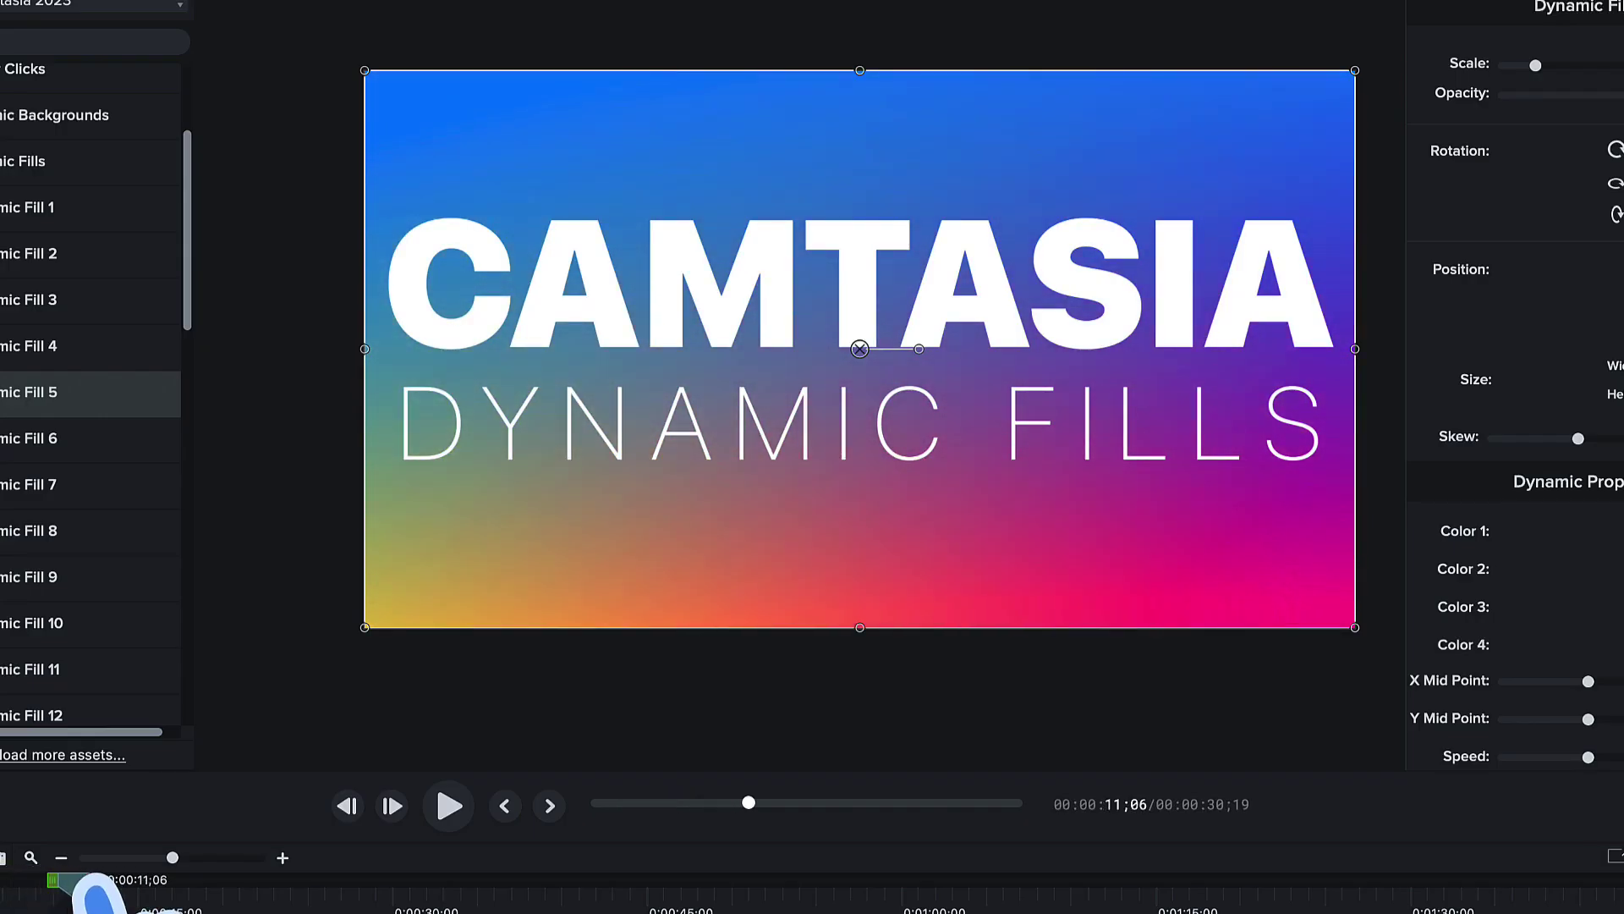
mouse_move(95, 893)
mouse_down()
mouse_move(29, 886)
mouse_move(127, 888)
mouse_up()
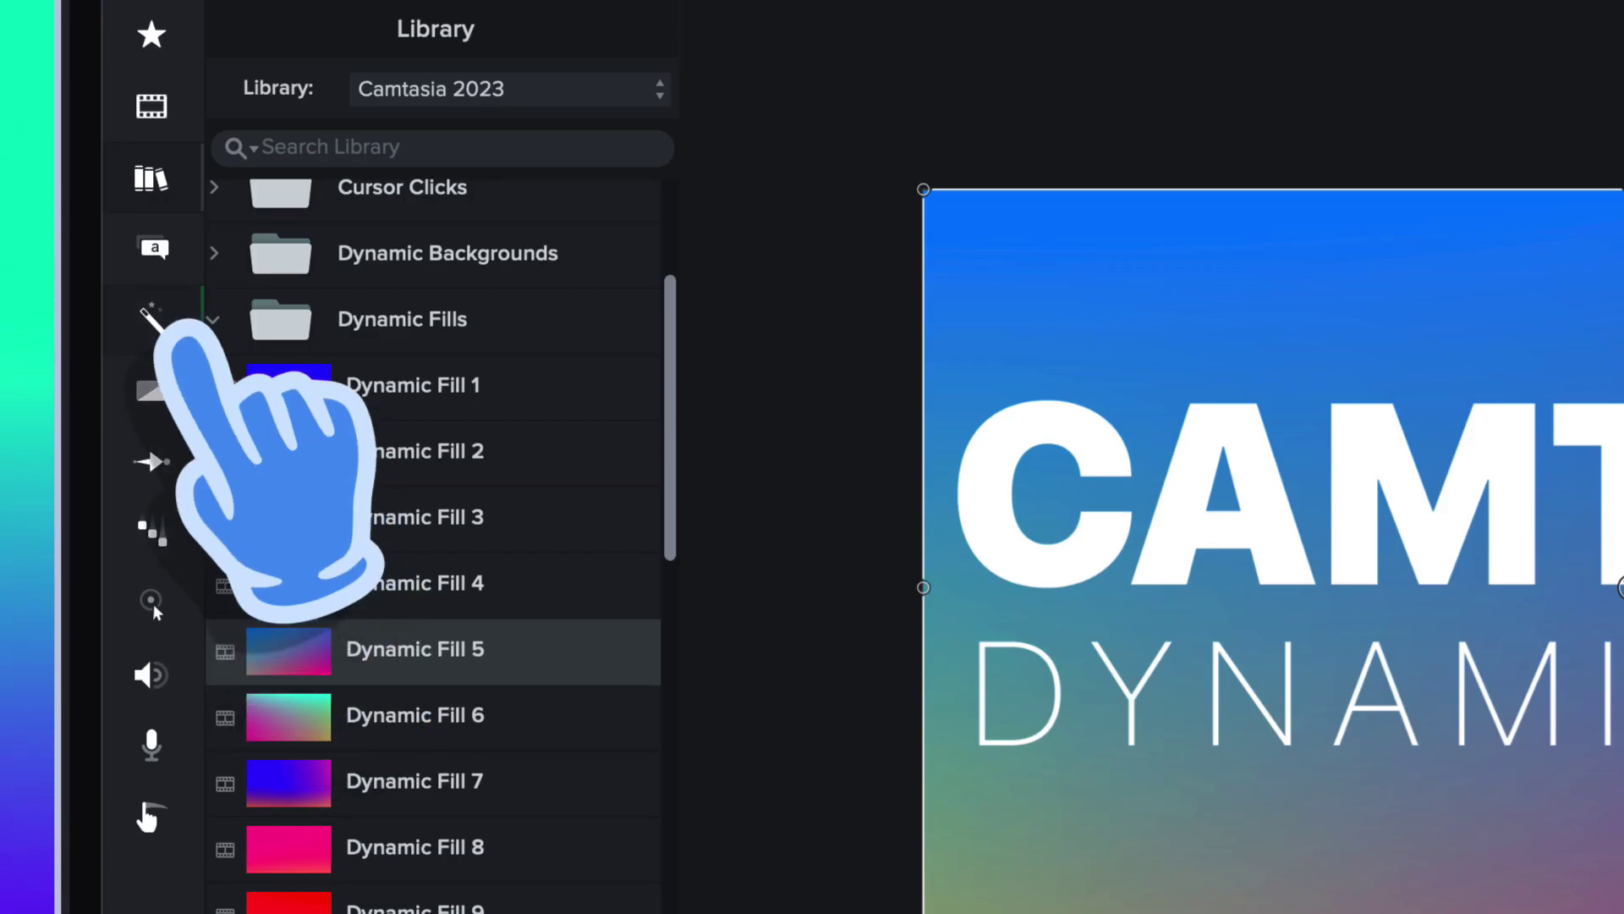
Apply a Media Matte in Alpha mode to Group 1 so the gradient fills the lettering.
click(161, 323)
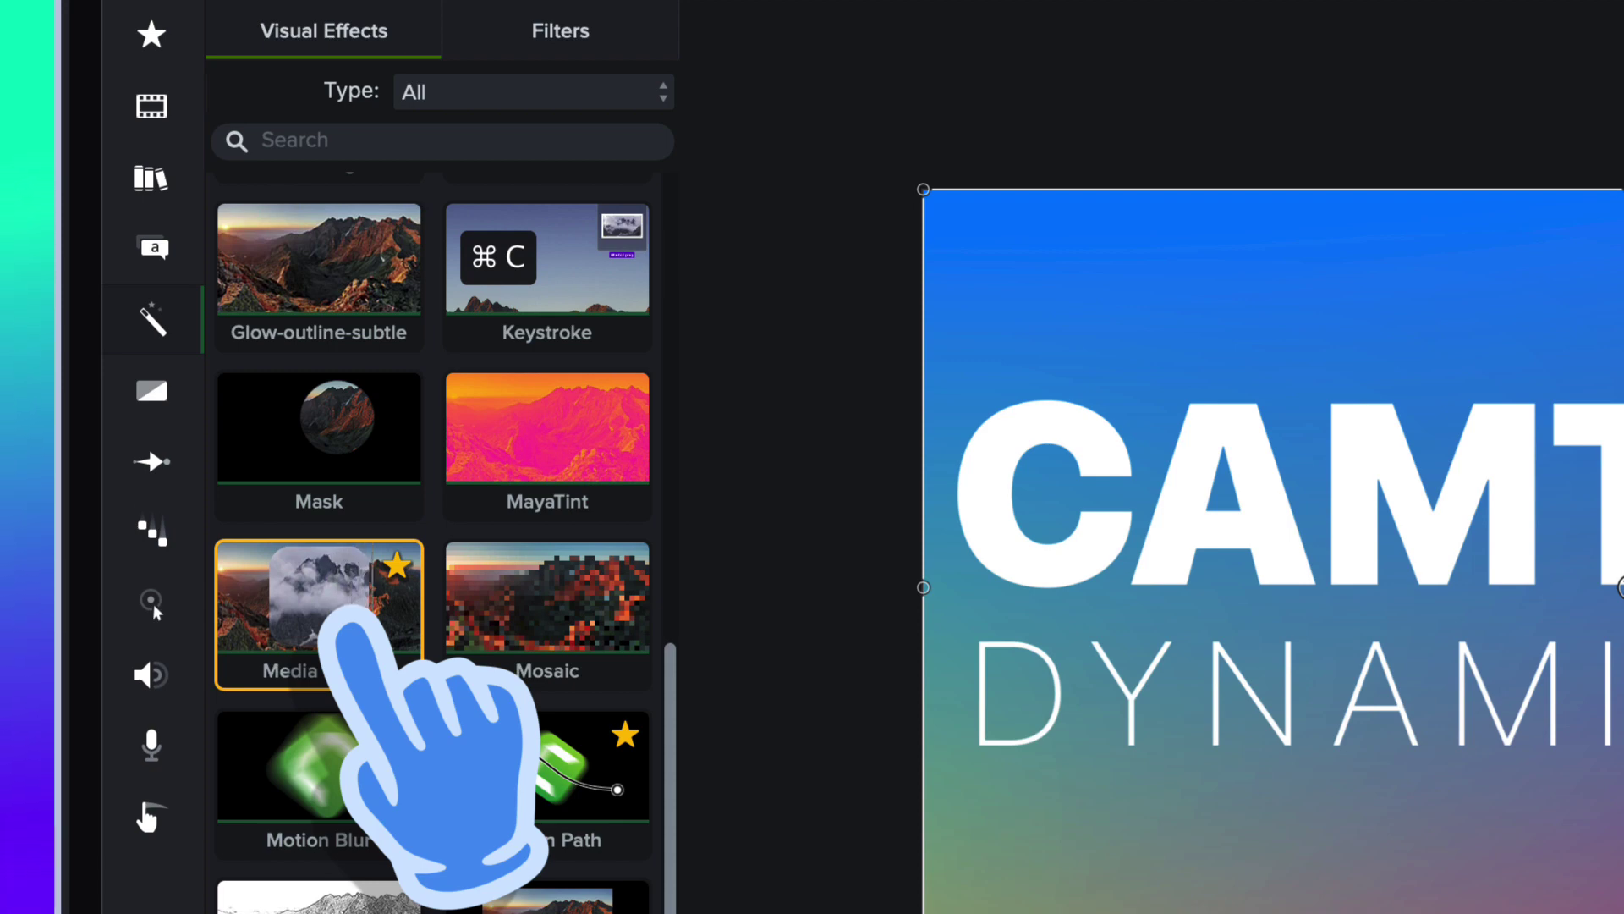
drag(348, 621, 385, 913)
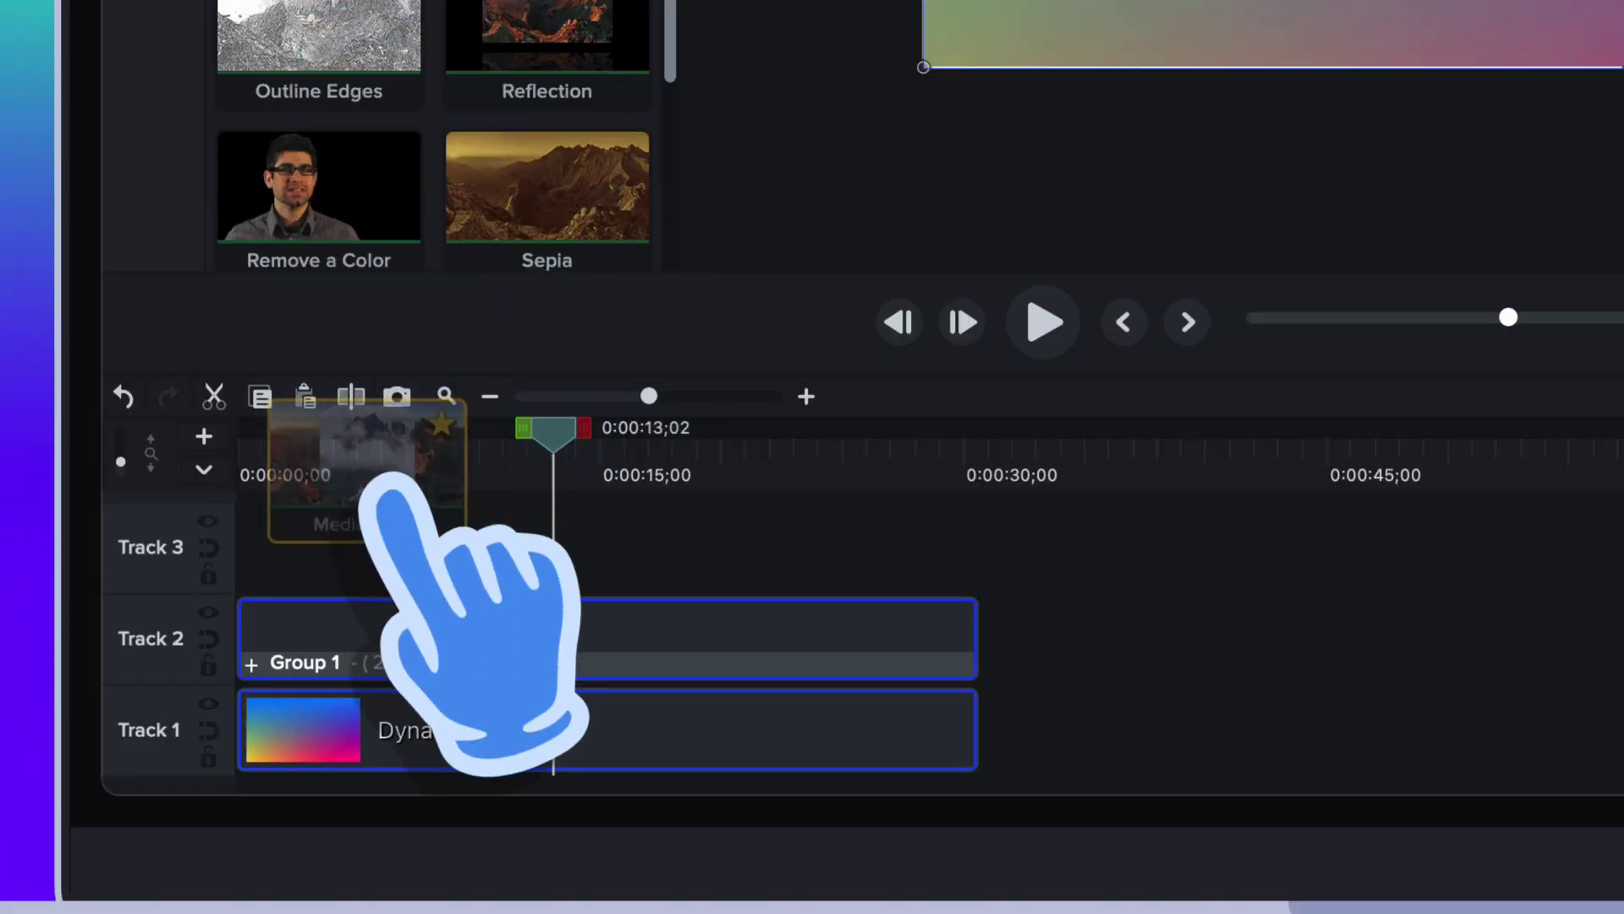
drag(387, 484, 399, 634)
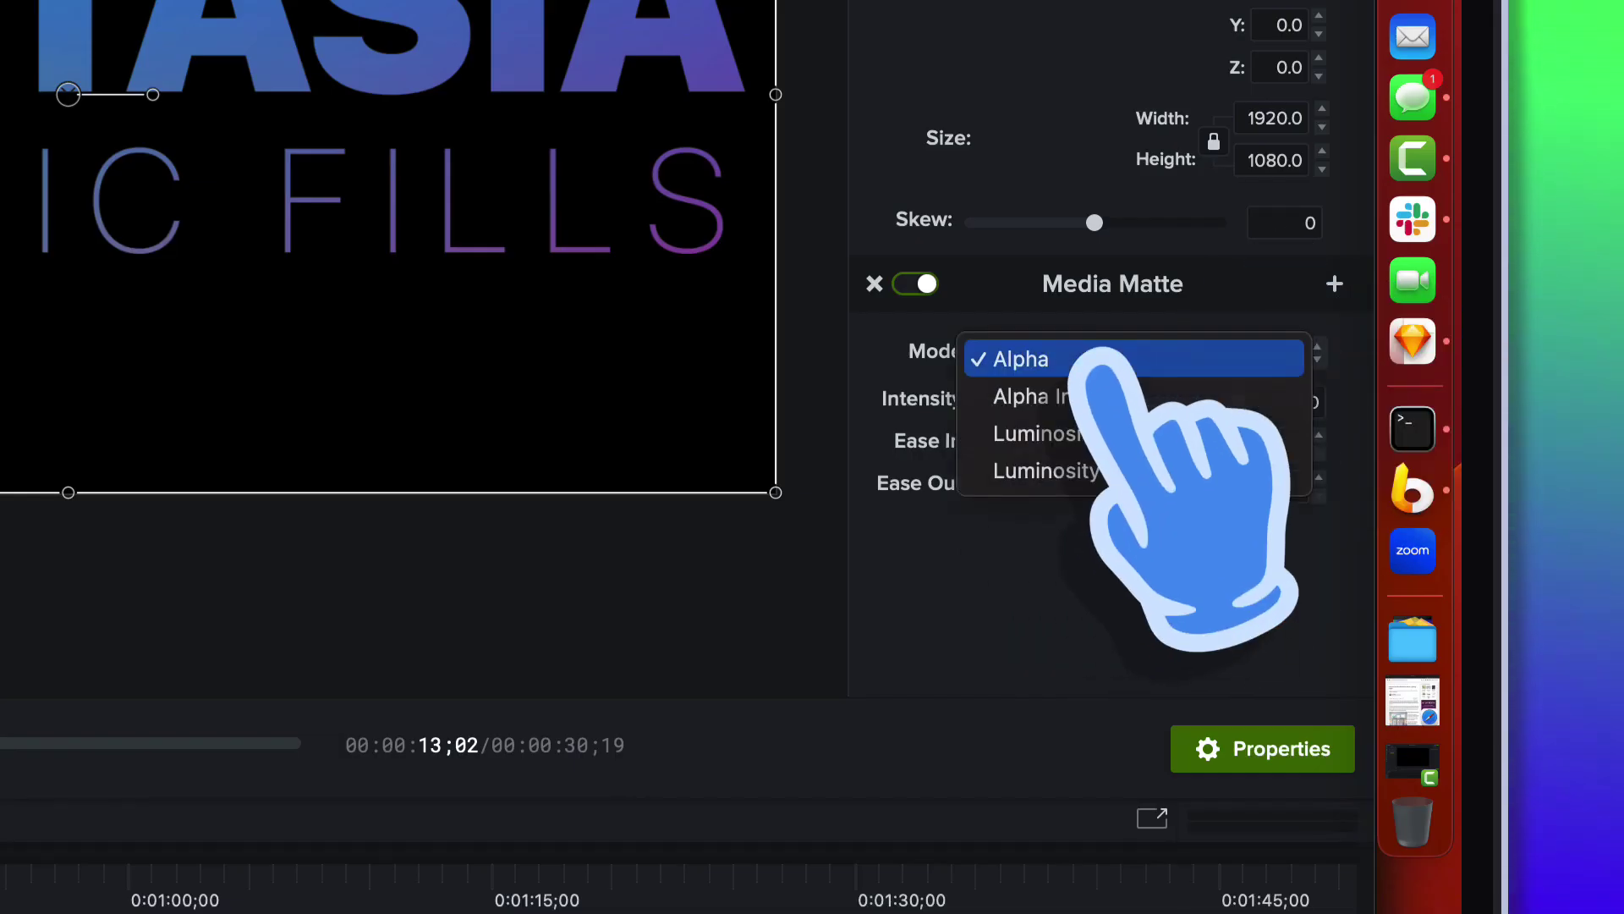
key(Return)
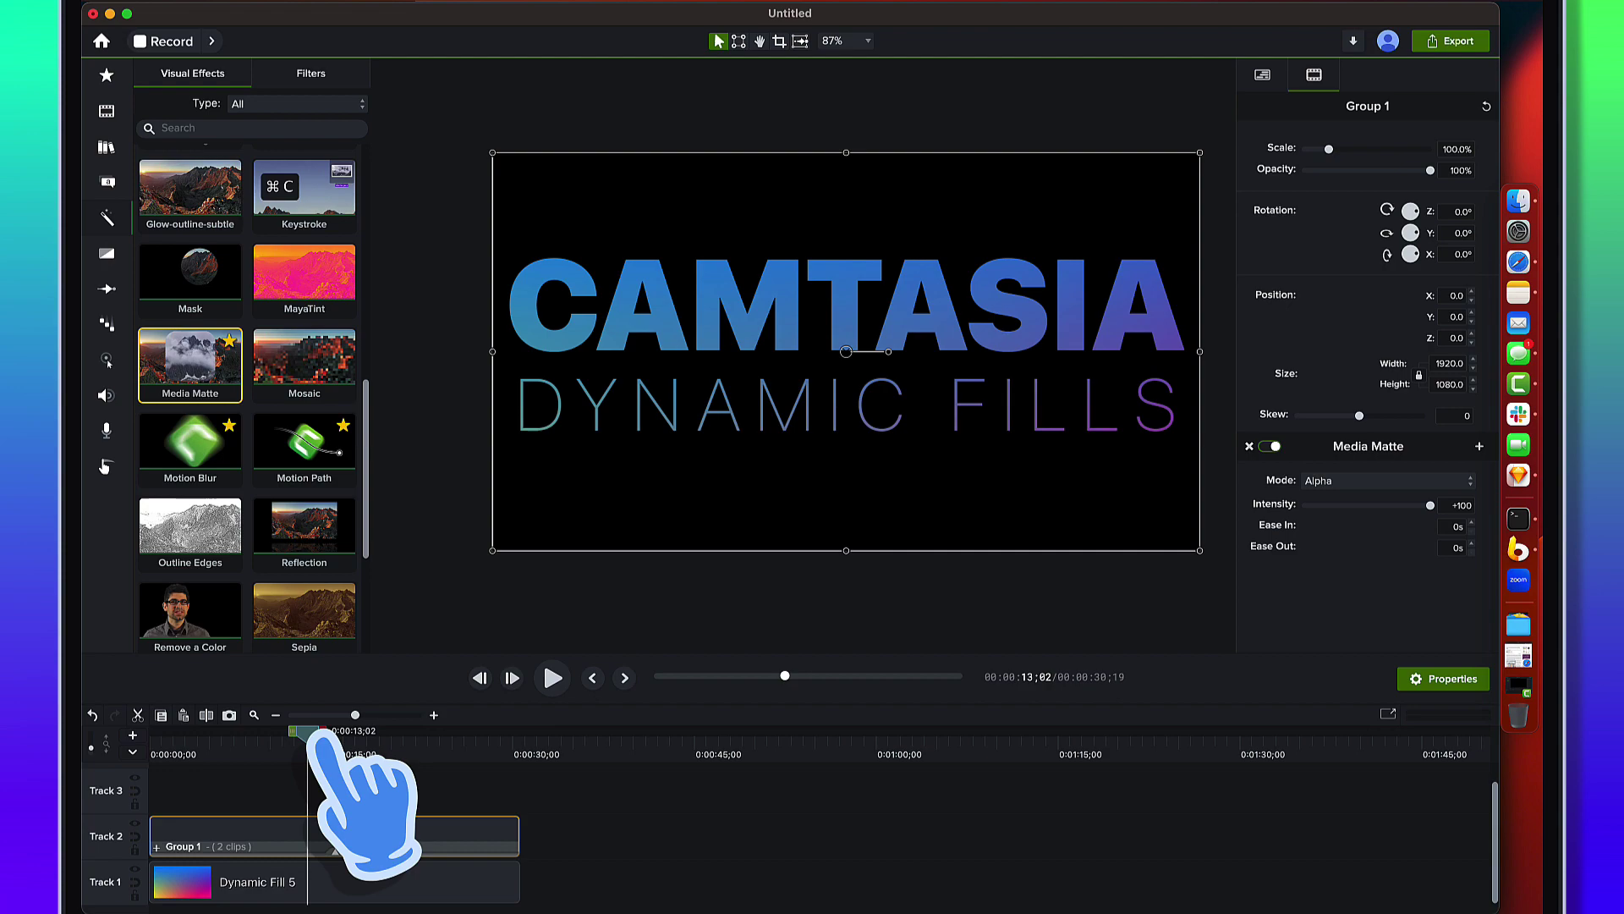
Preview the animation, then nudge Dynamic Fill 5's Speed slider up from 5.00.
drag(309, 732, 161, 734)
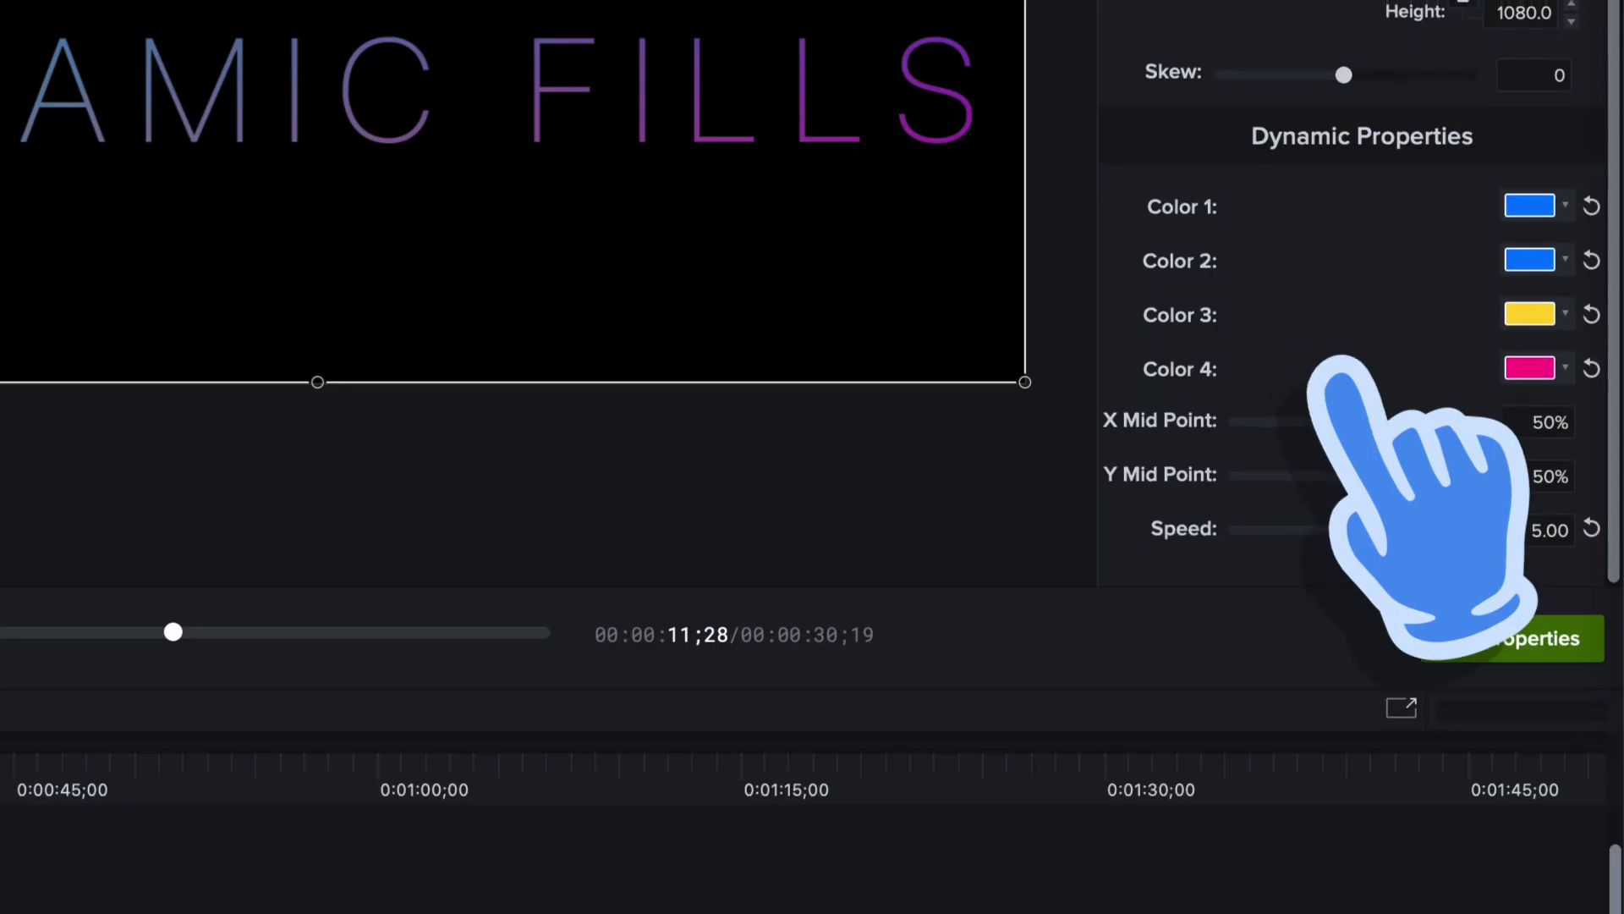
scroll(1335, 362, up, 1)
drag(1359, 535, 1370, 535)
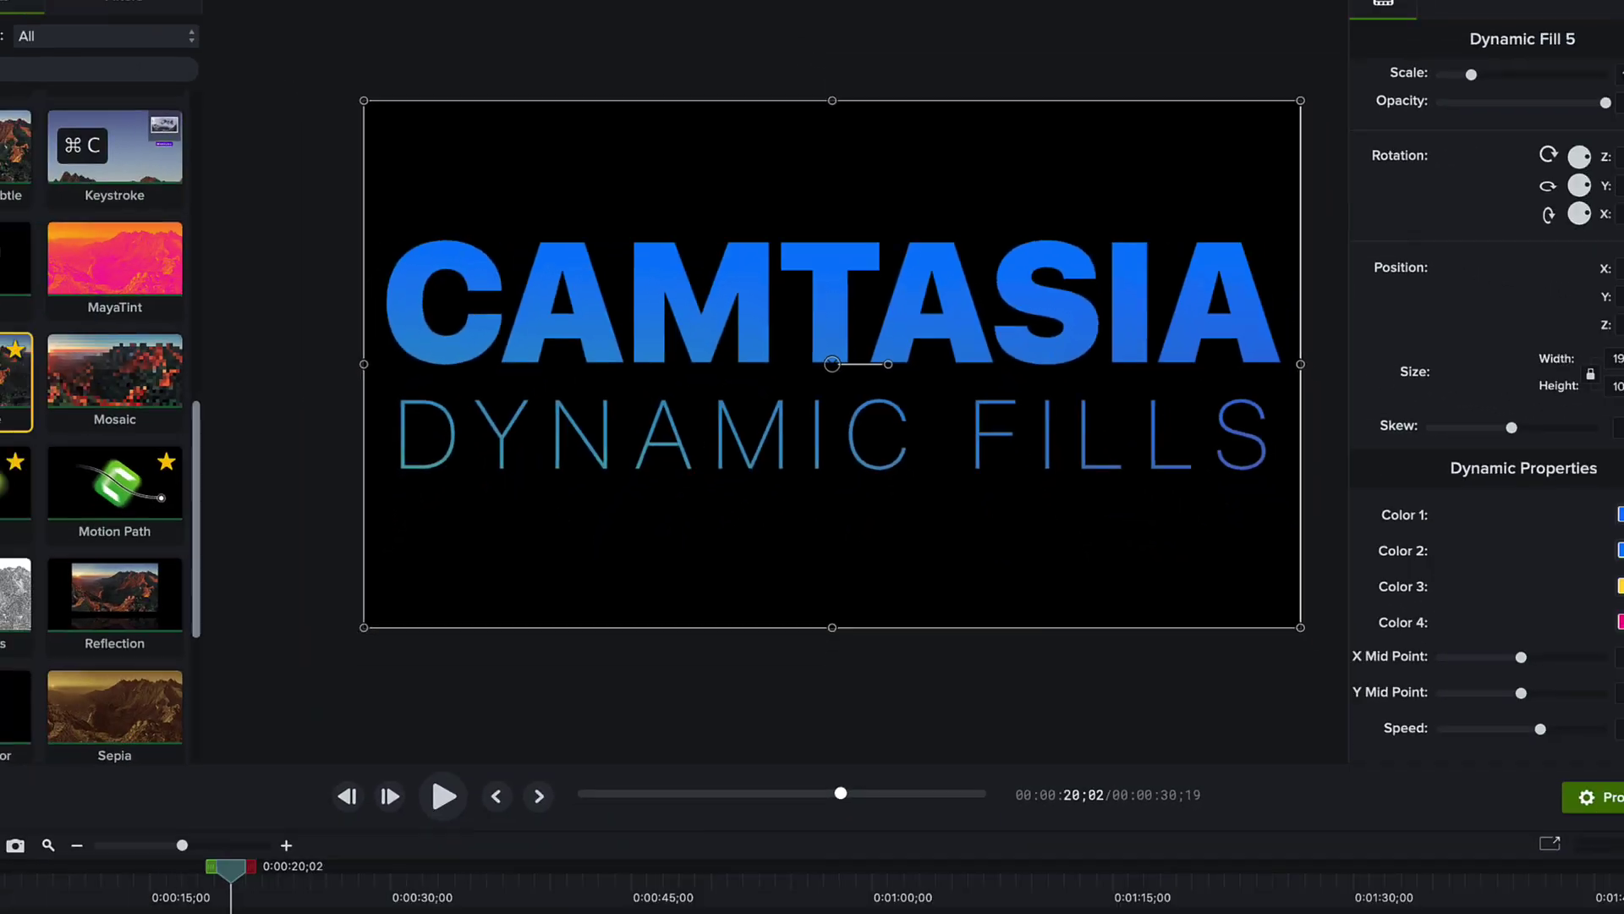
Drag the orange dashed circle shape onto Track 2 after Group 1 and preview it.
click(636, 775)
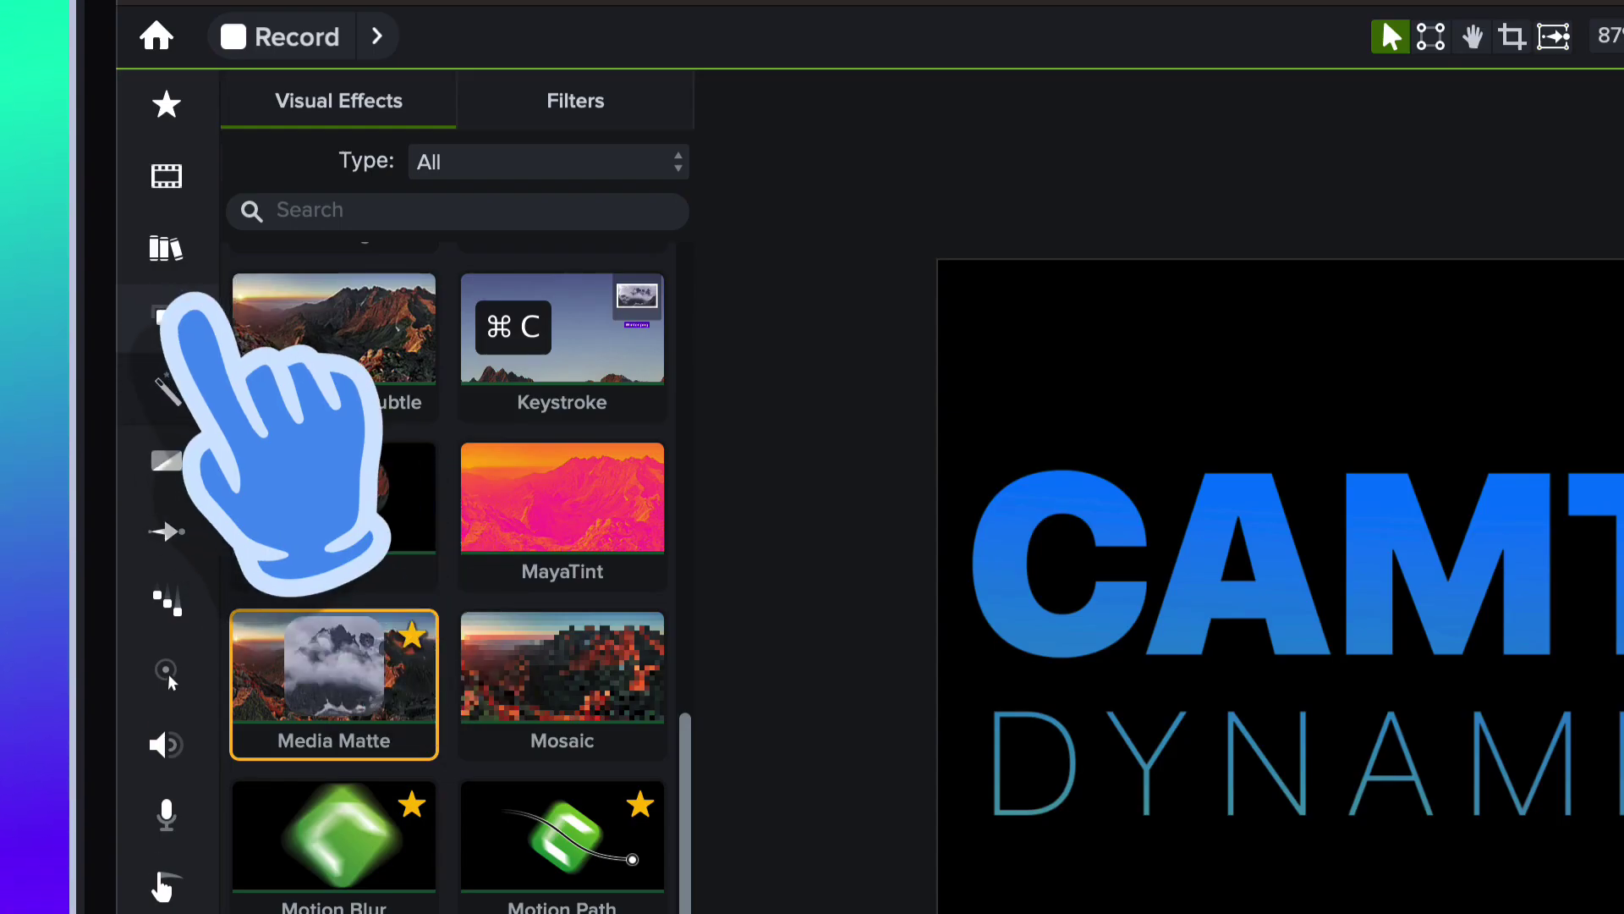
click(173, 317)
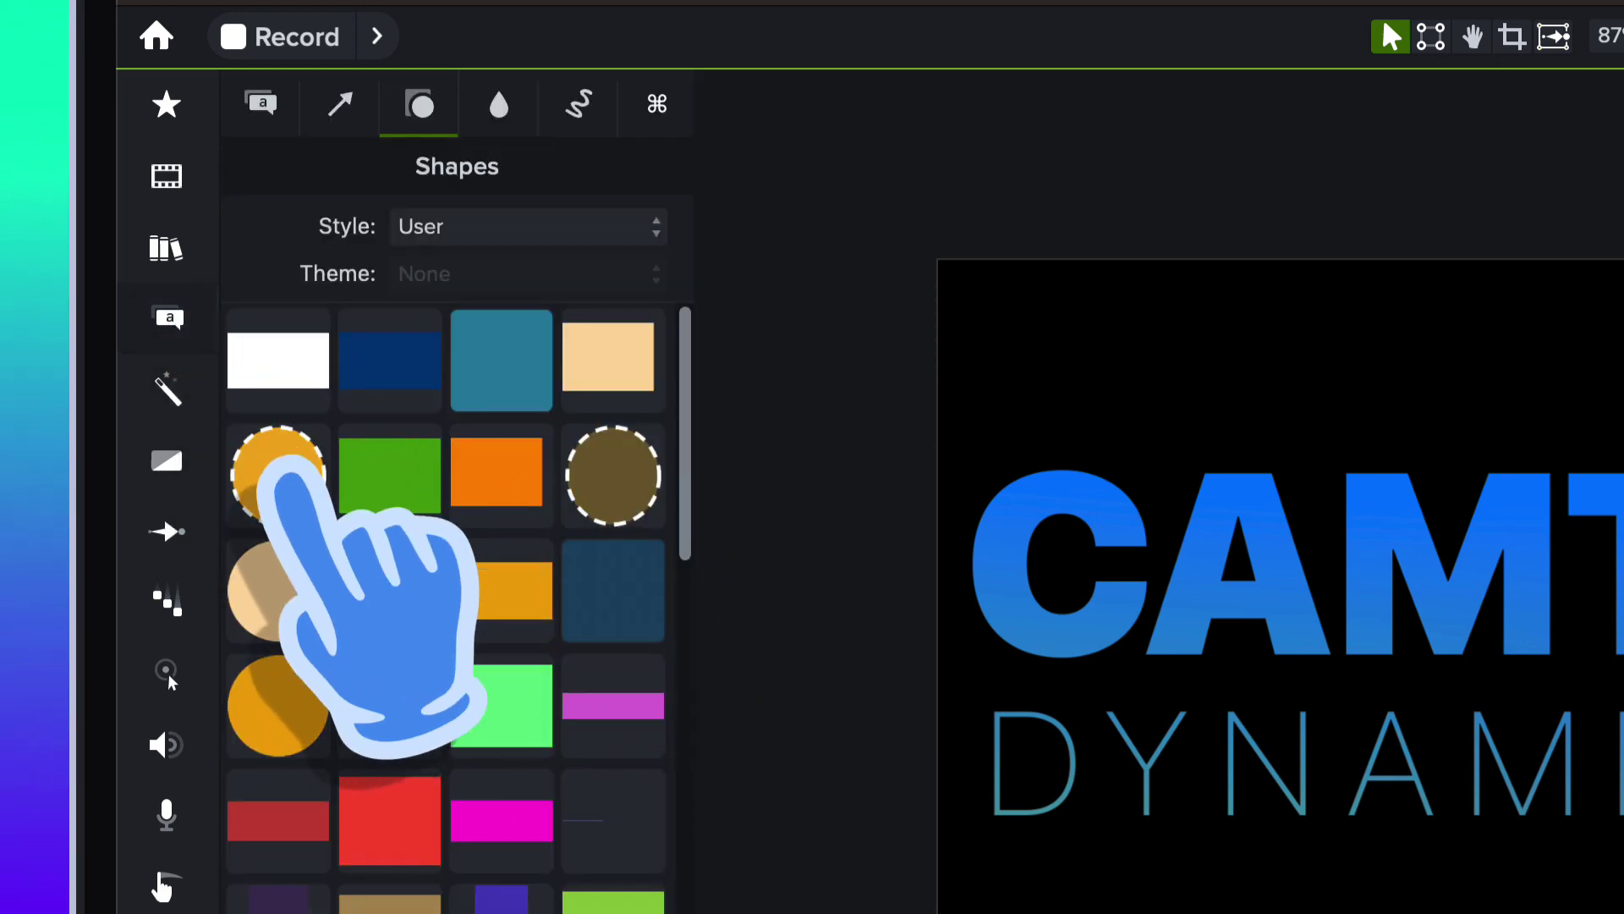
drag(292, 490, 1210, 774)
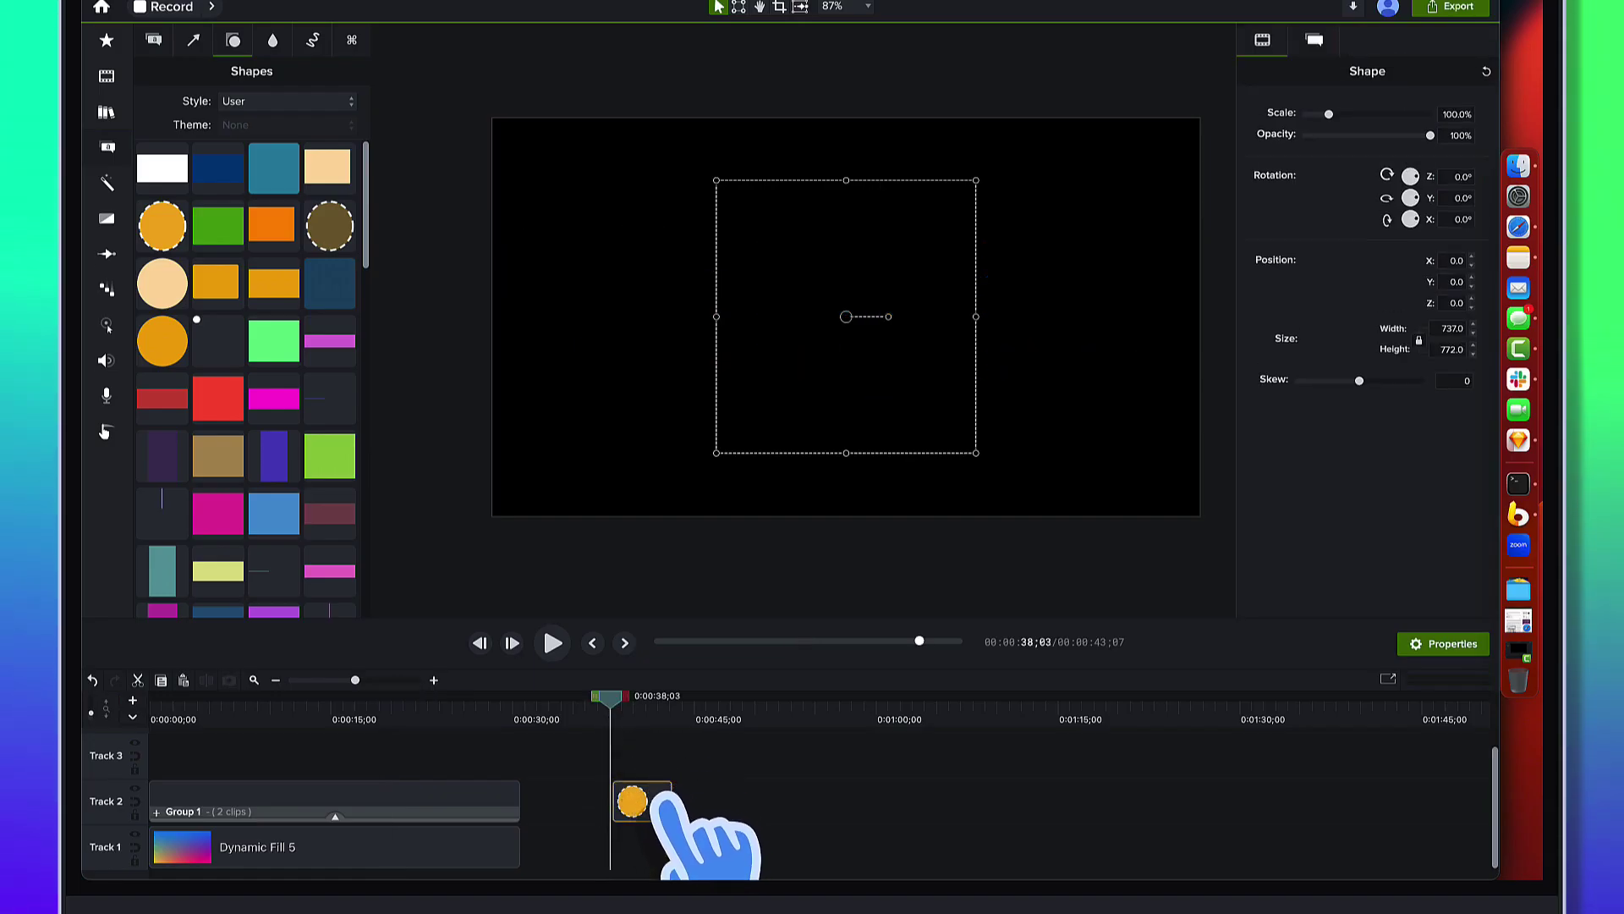
click(647, 696)
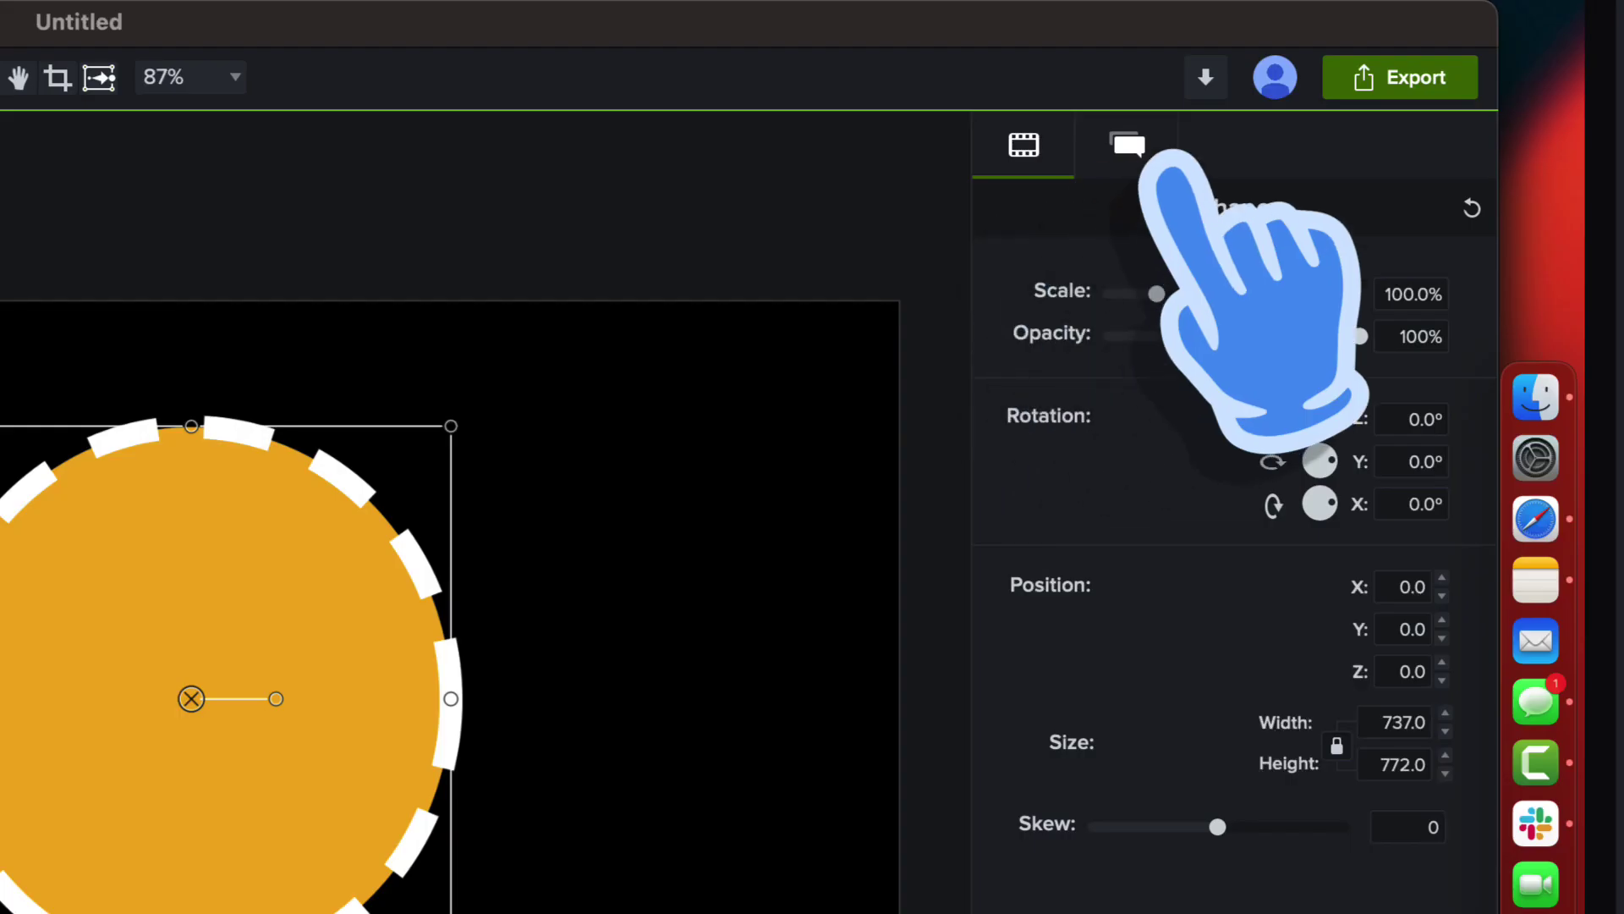
Set the circle's Fill Opacity to 0%, leaving only the white dashed outline.
click(1132, 146)
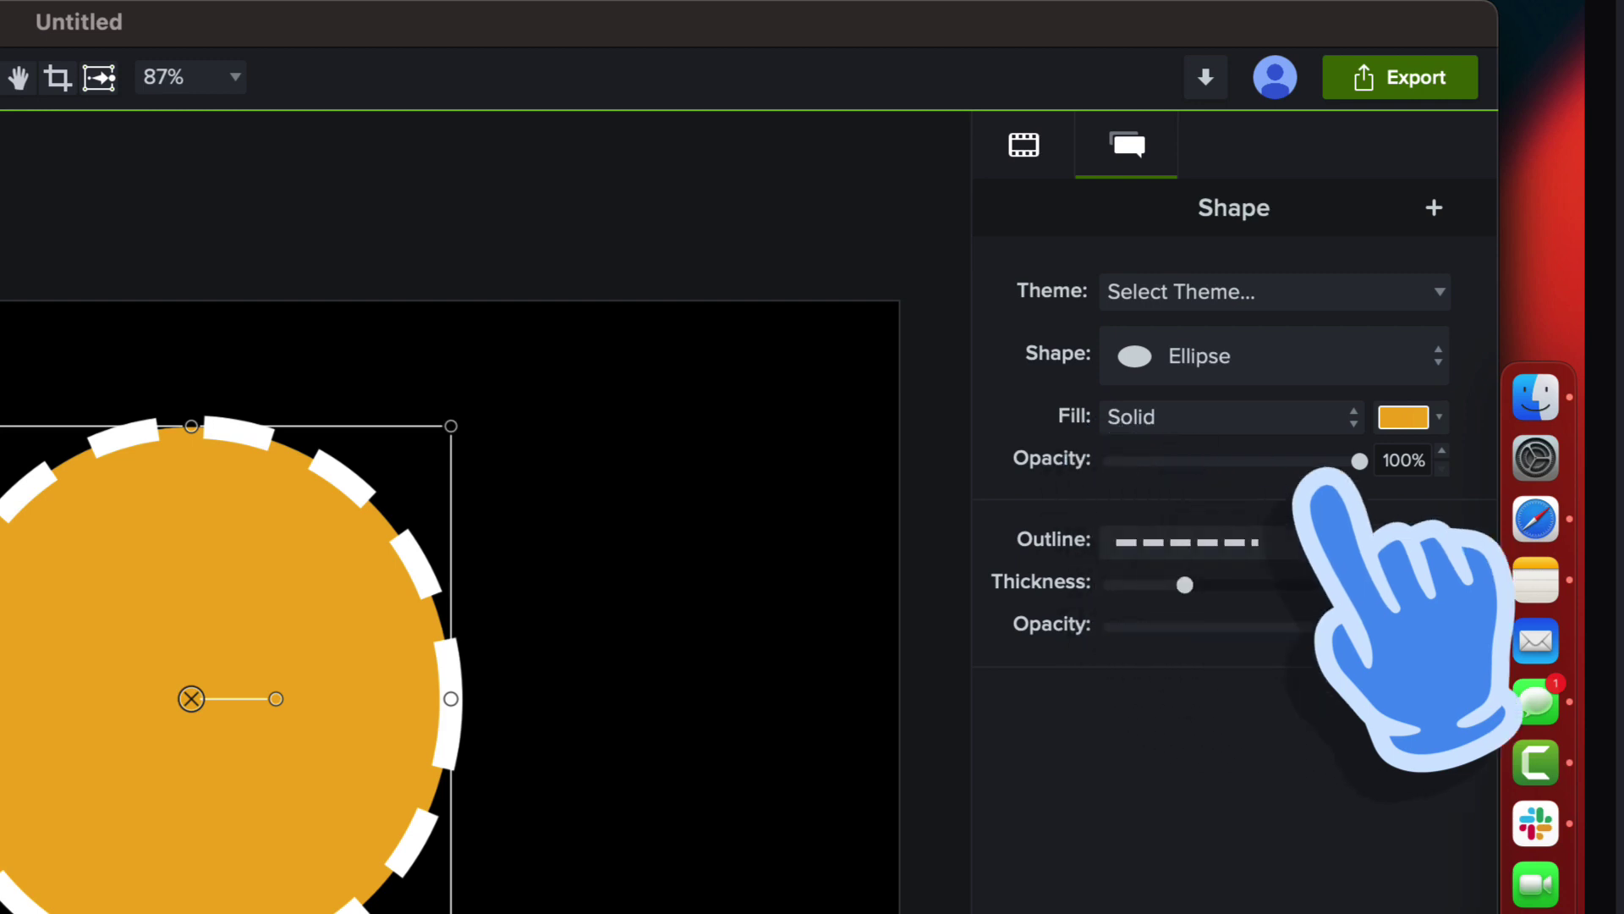
drag(1360, 461, 1107, 461)
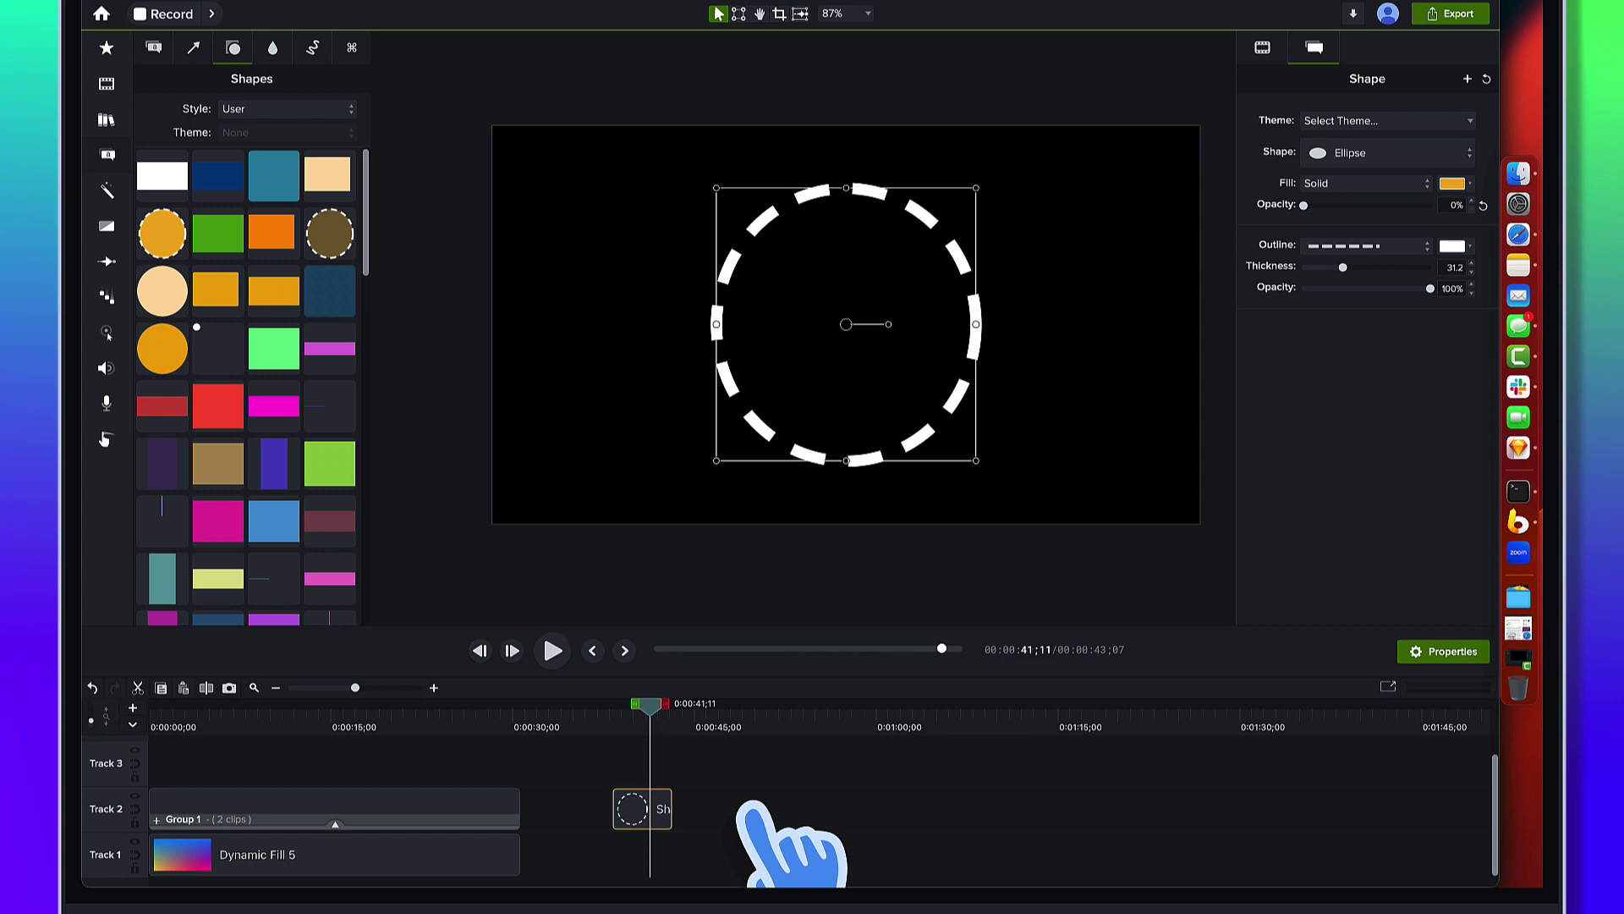
click(748, 805)
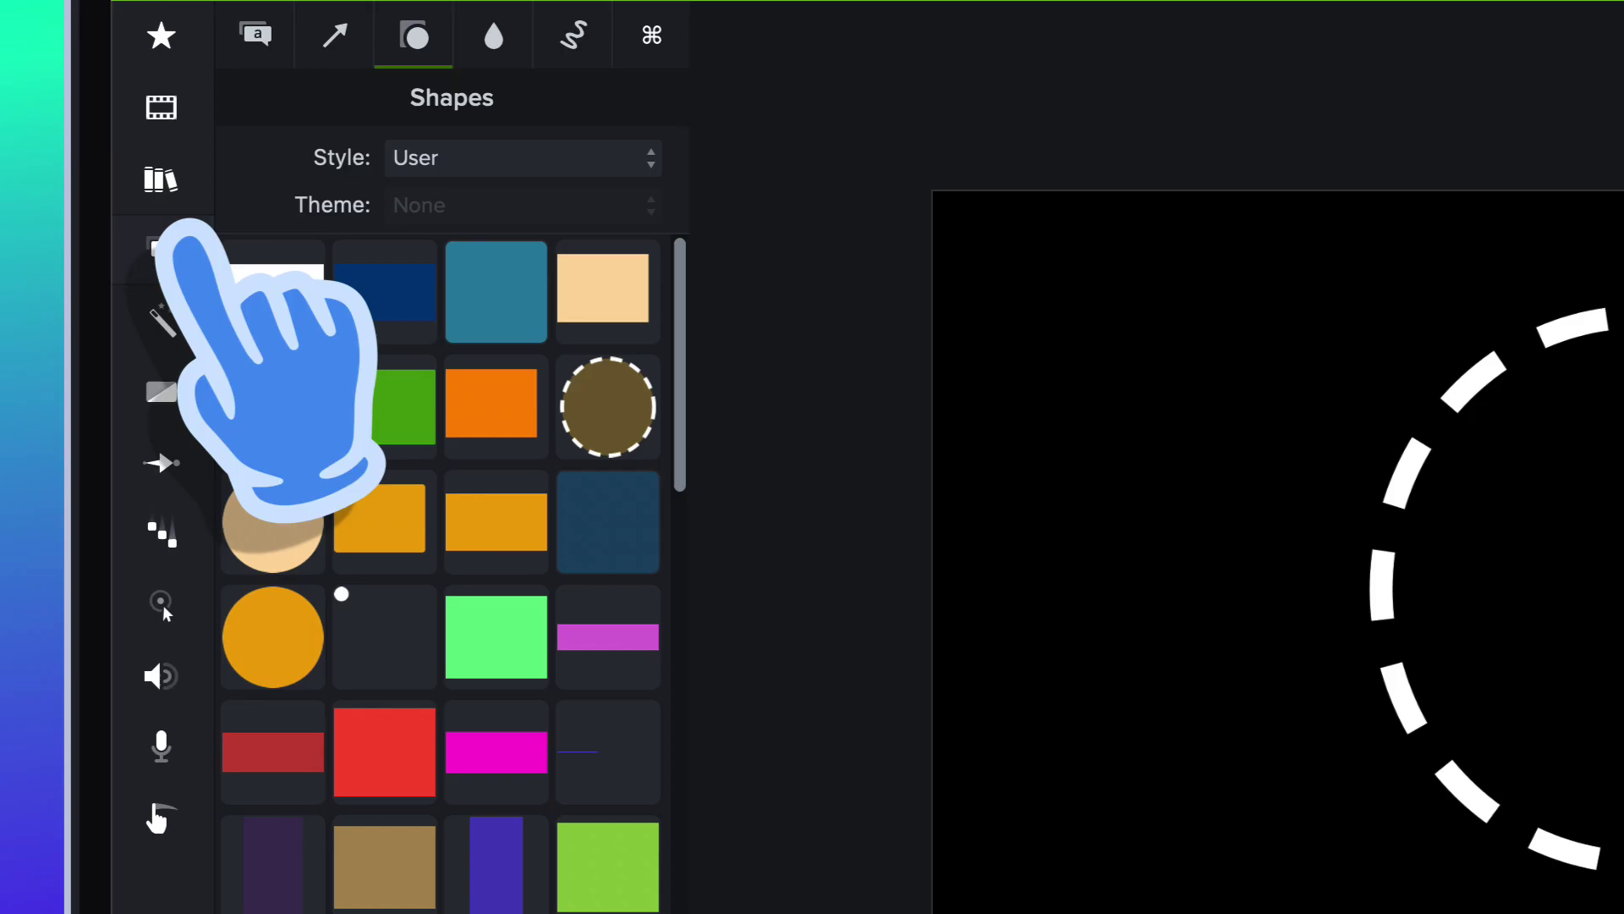
Place Dynamic Fill 6 from the Library on Track 1 beneath the Shape clip.
click(162, 181)
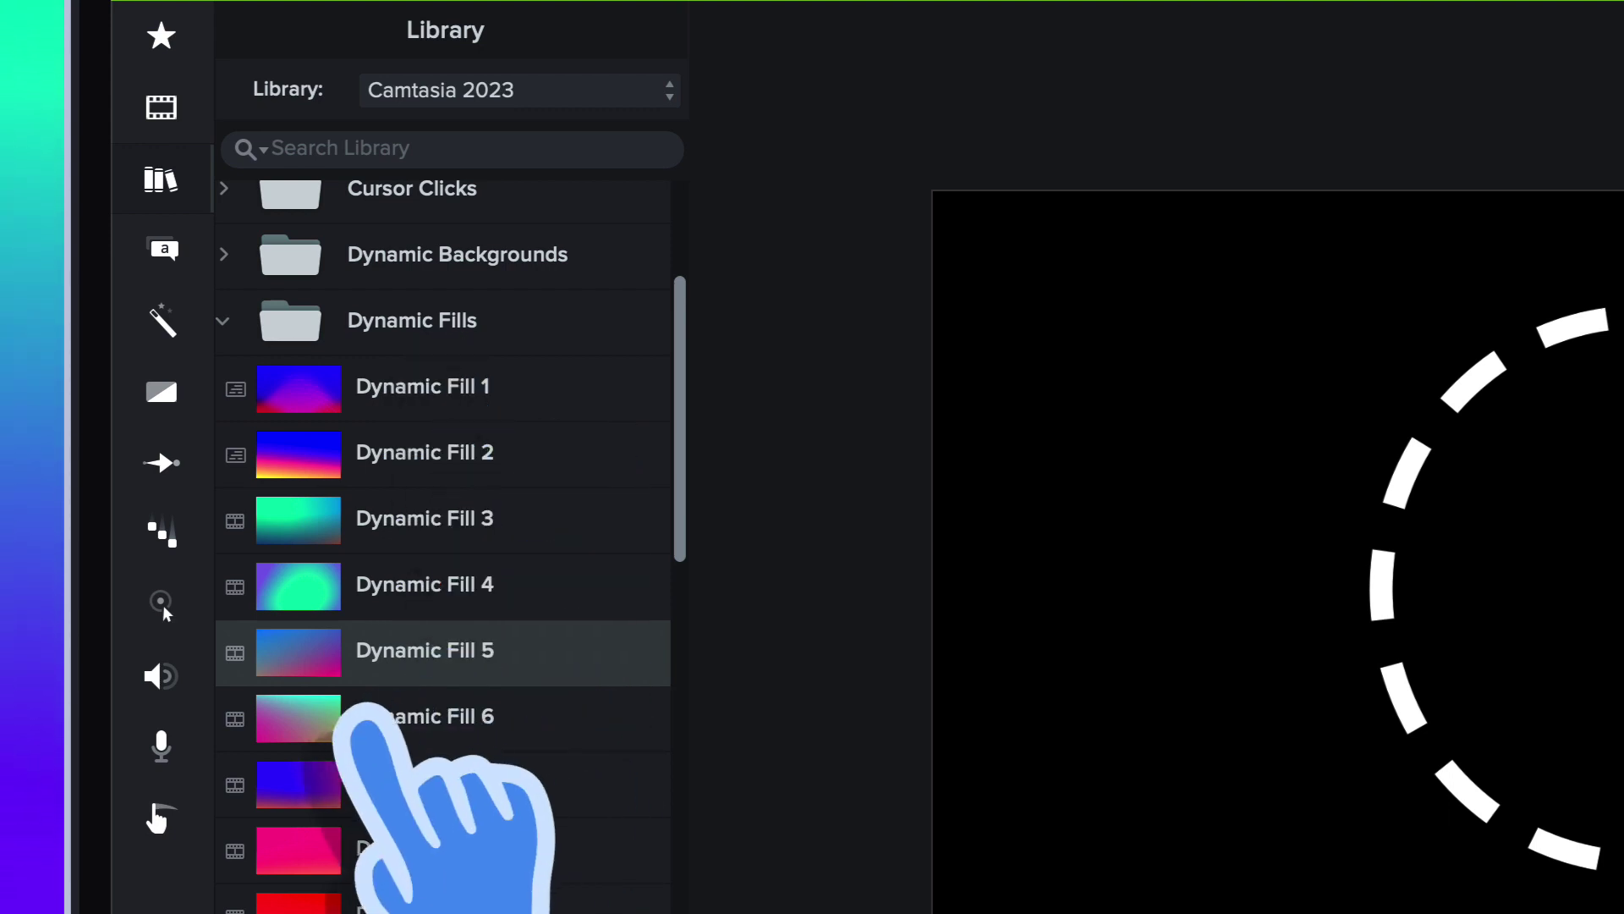
click(423, 717)
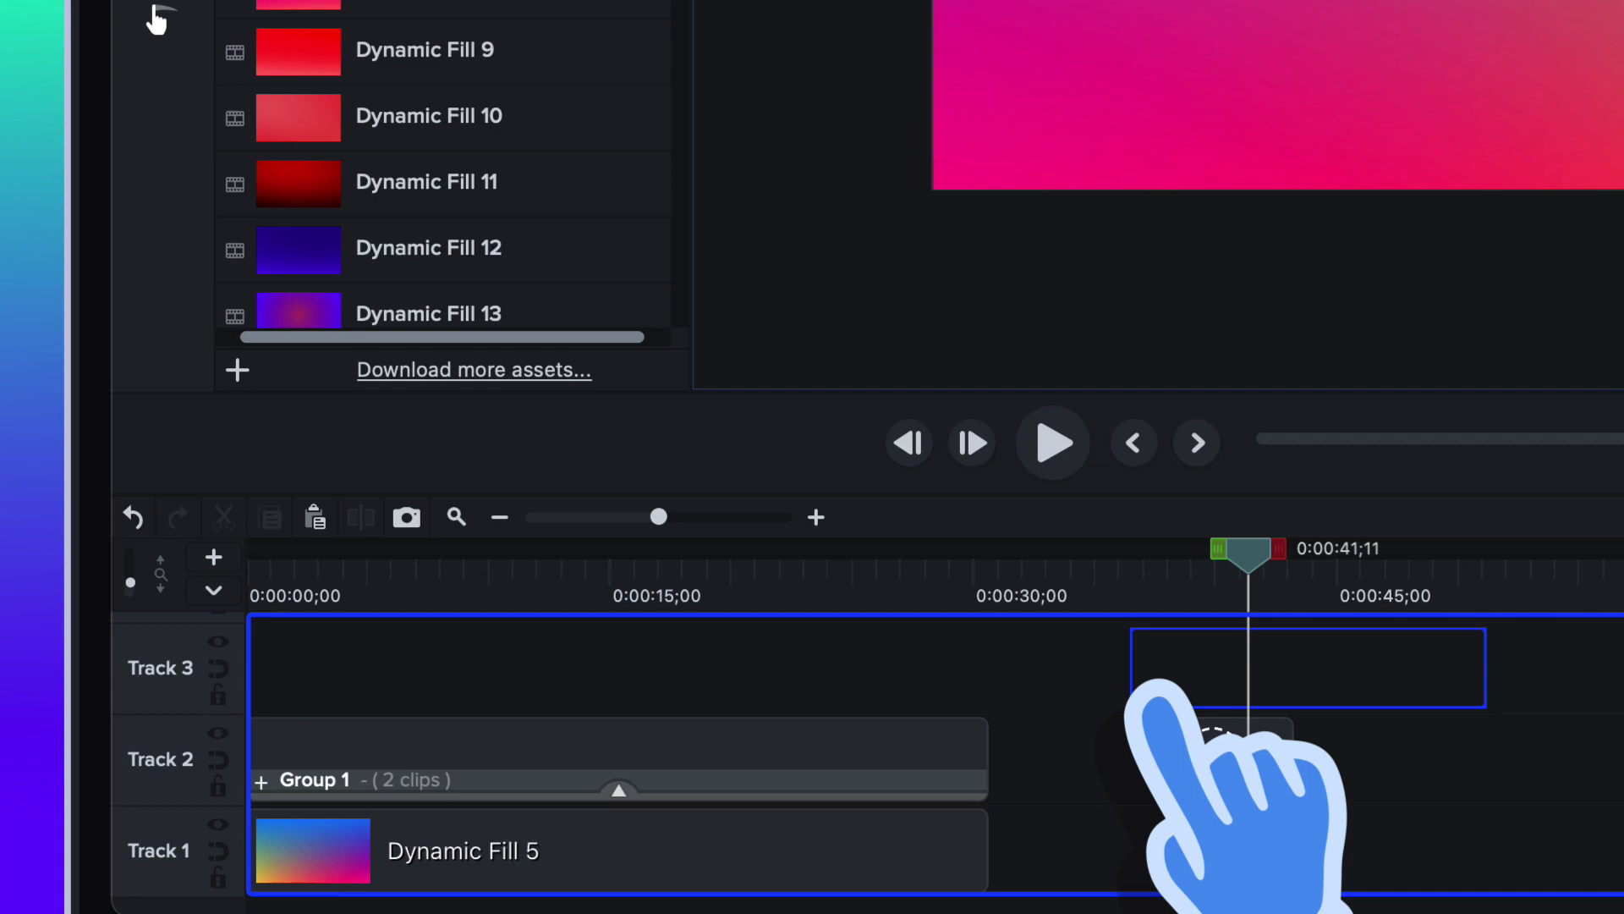
drag(1144, 692, 1212, 839)
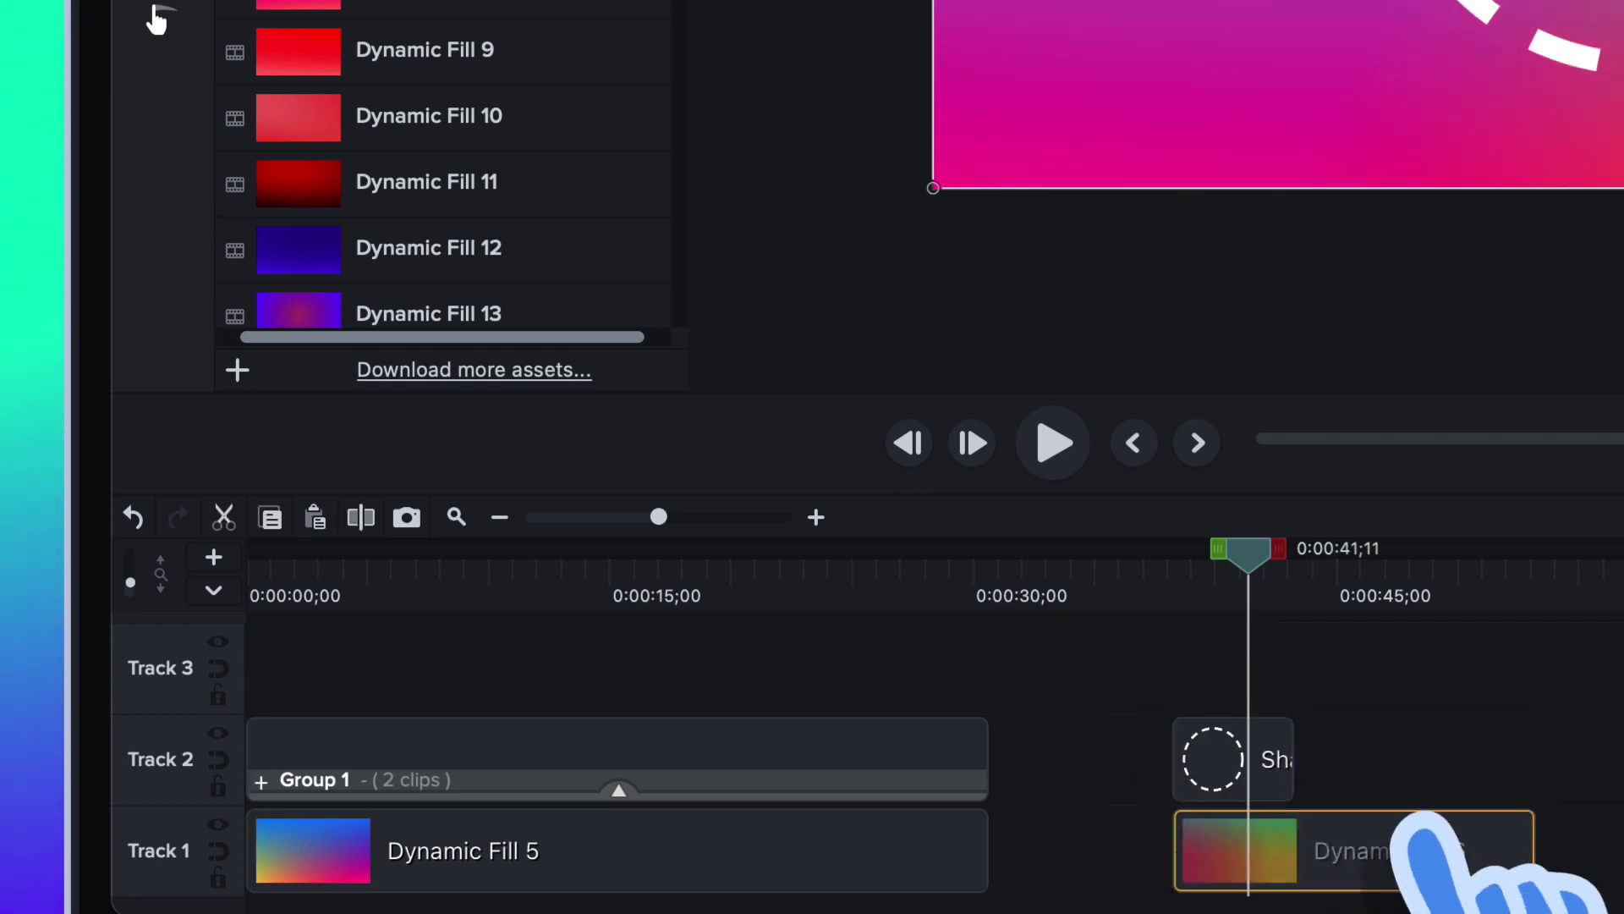
Stretch the Shape clip's right edge to match the Dynamic Fill 6 length.
drag(1294, 761, 1623, 759)
ctrl+click(1514, 846)
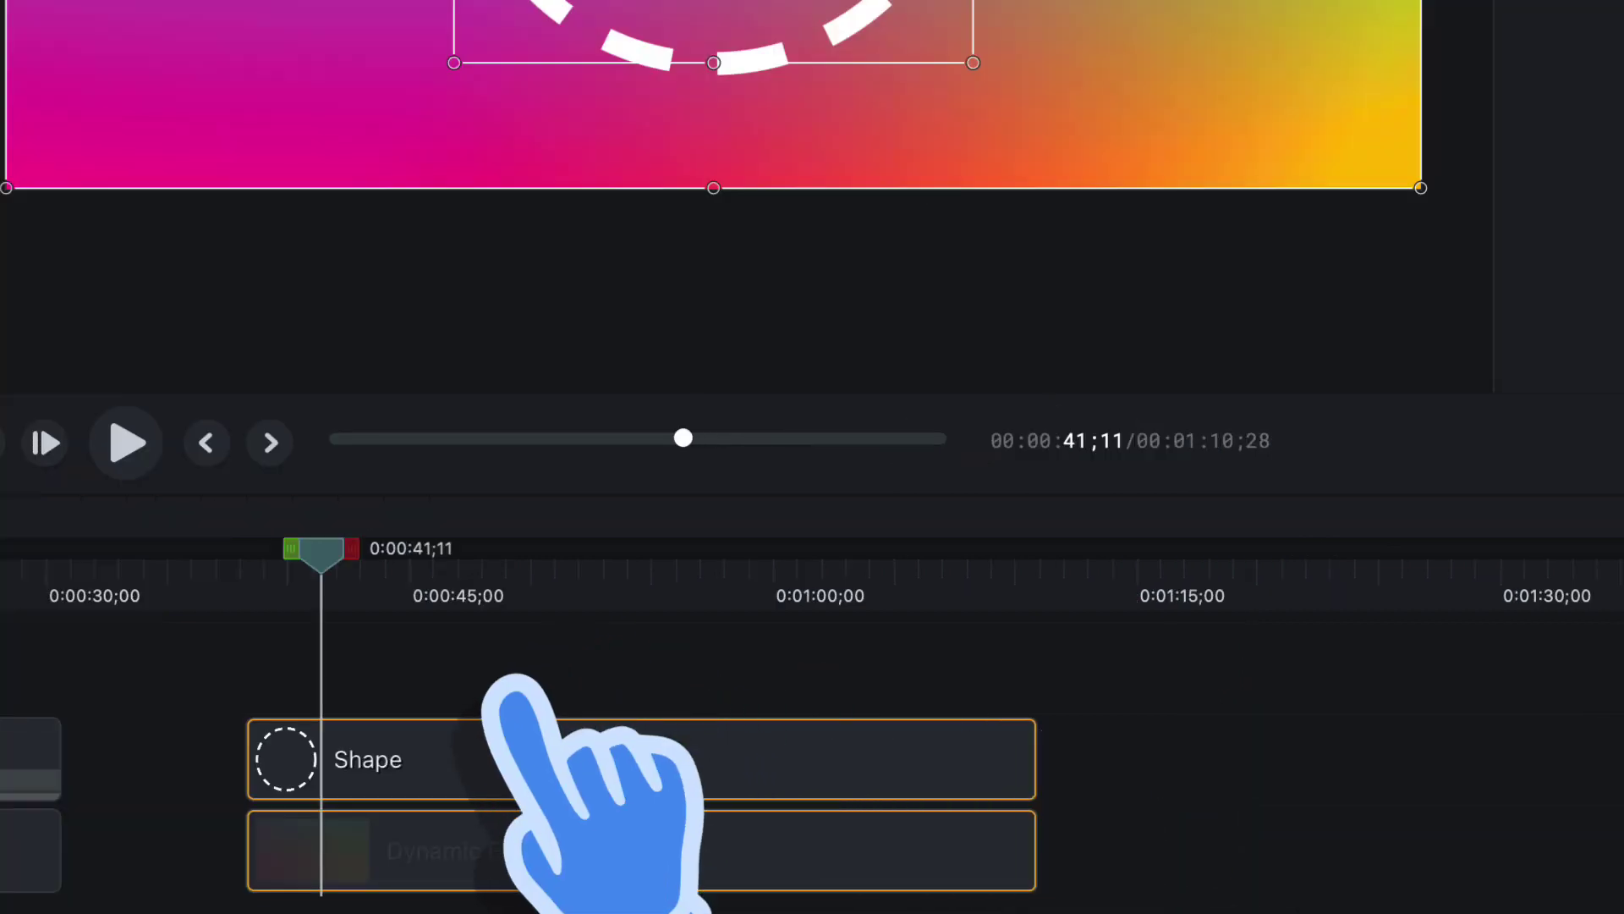
click(494, 677)
click(457, 757)
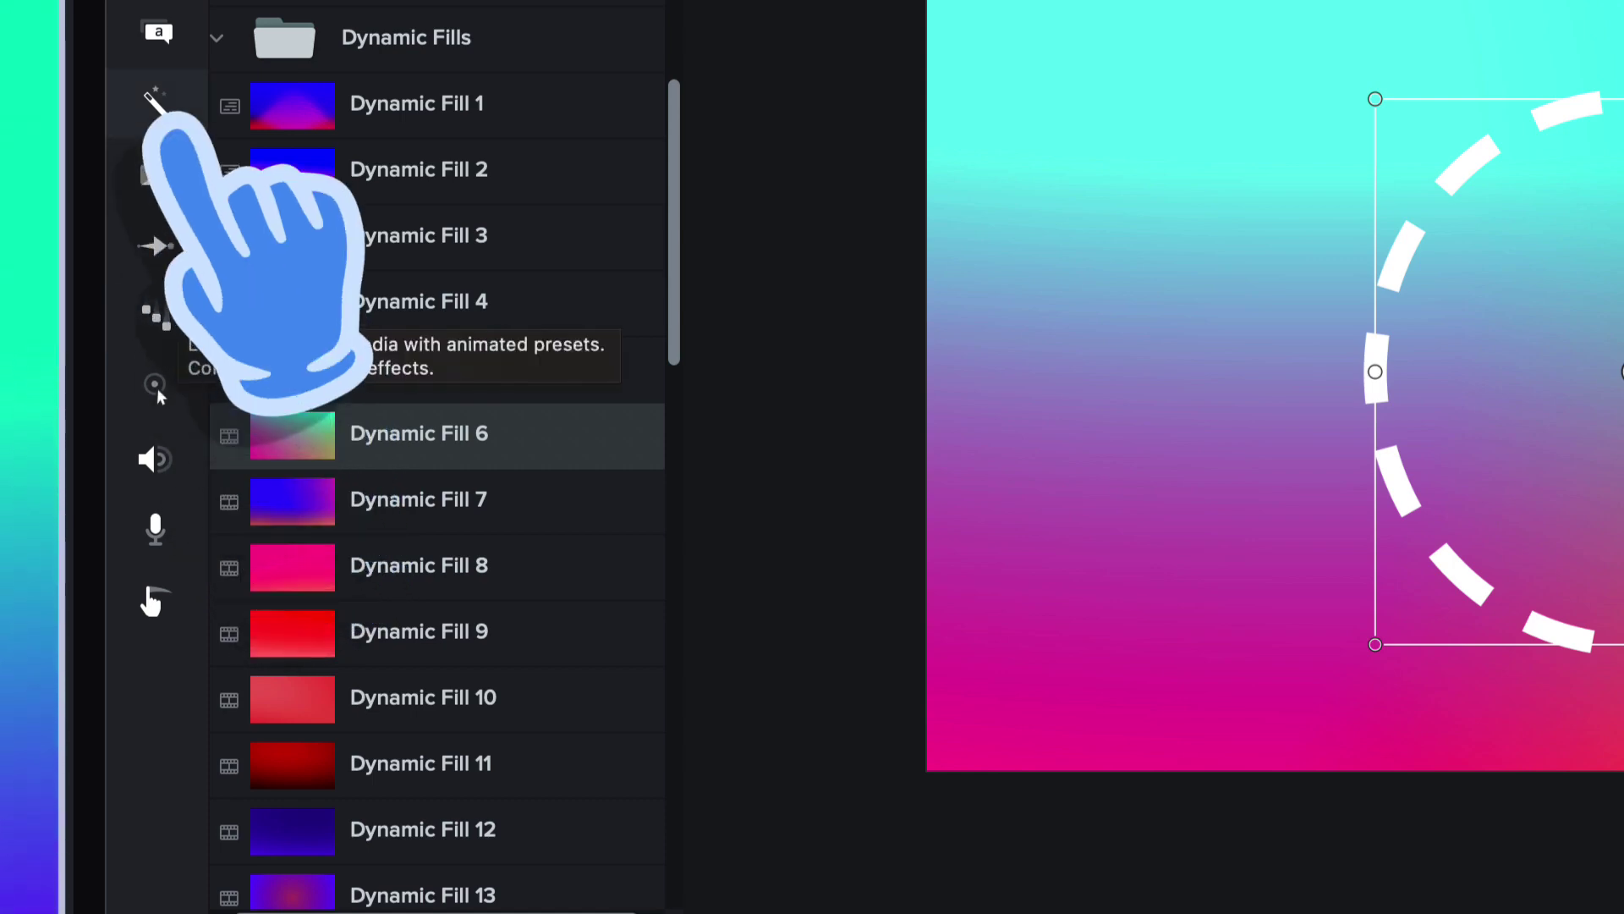
Add a Media Matte to the Shape clip and preview the gradient ring at 0:45;10.
click(159, 109)
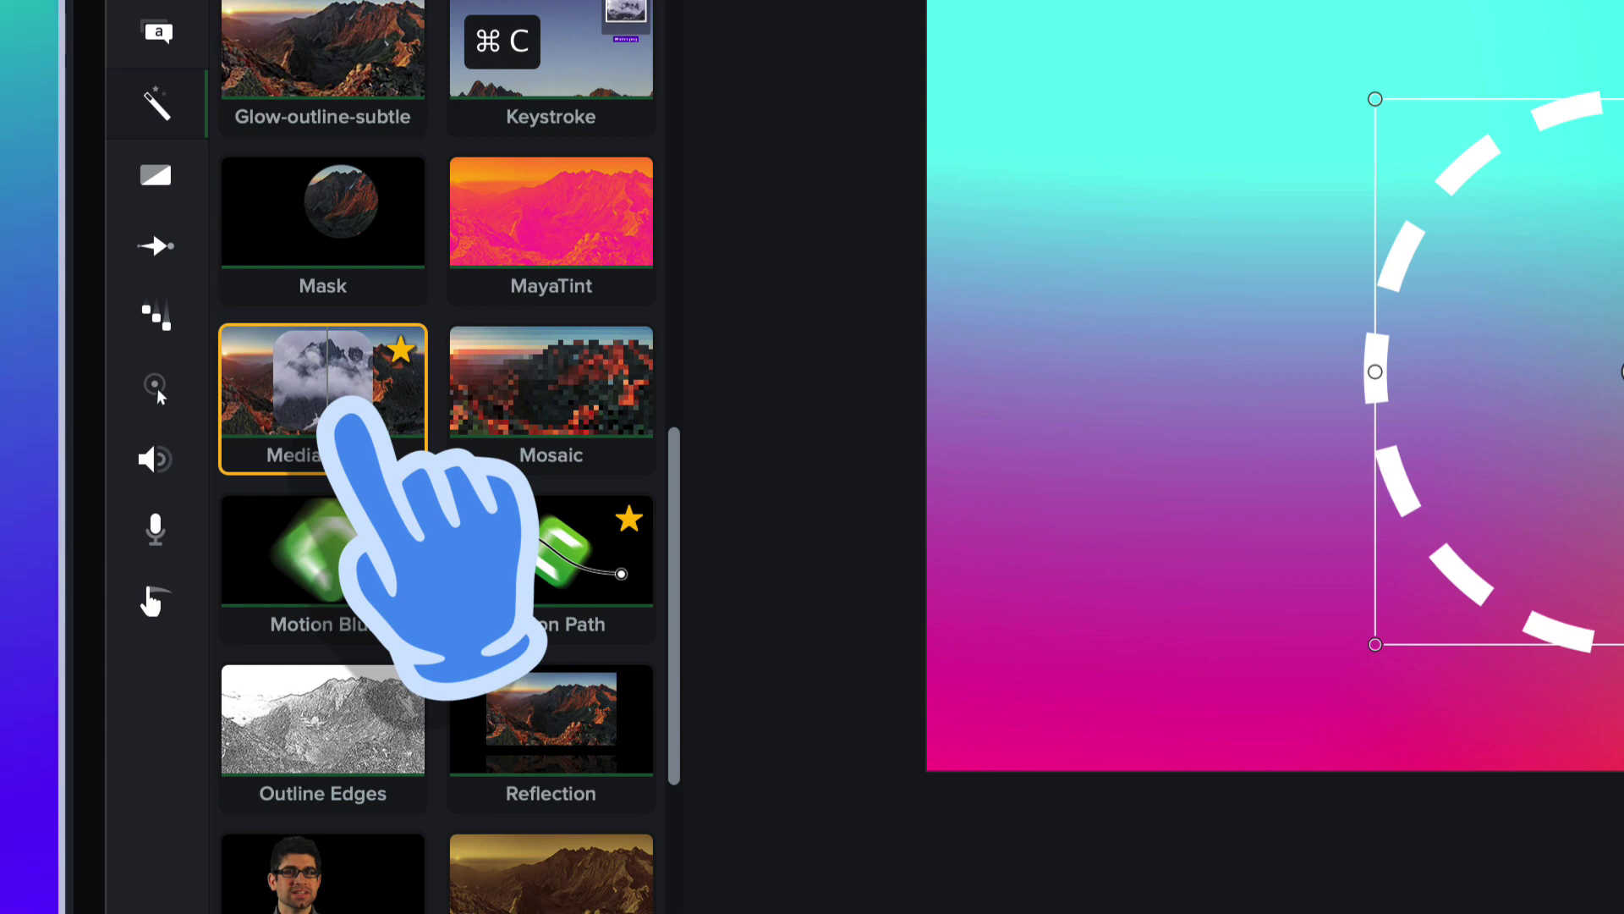
drag(349, 406, 1421, 419)
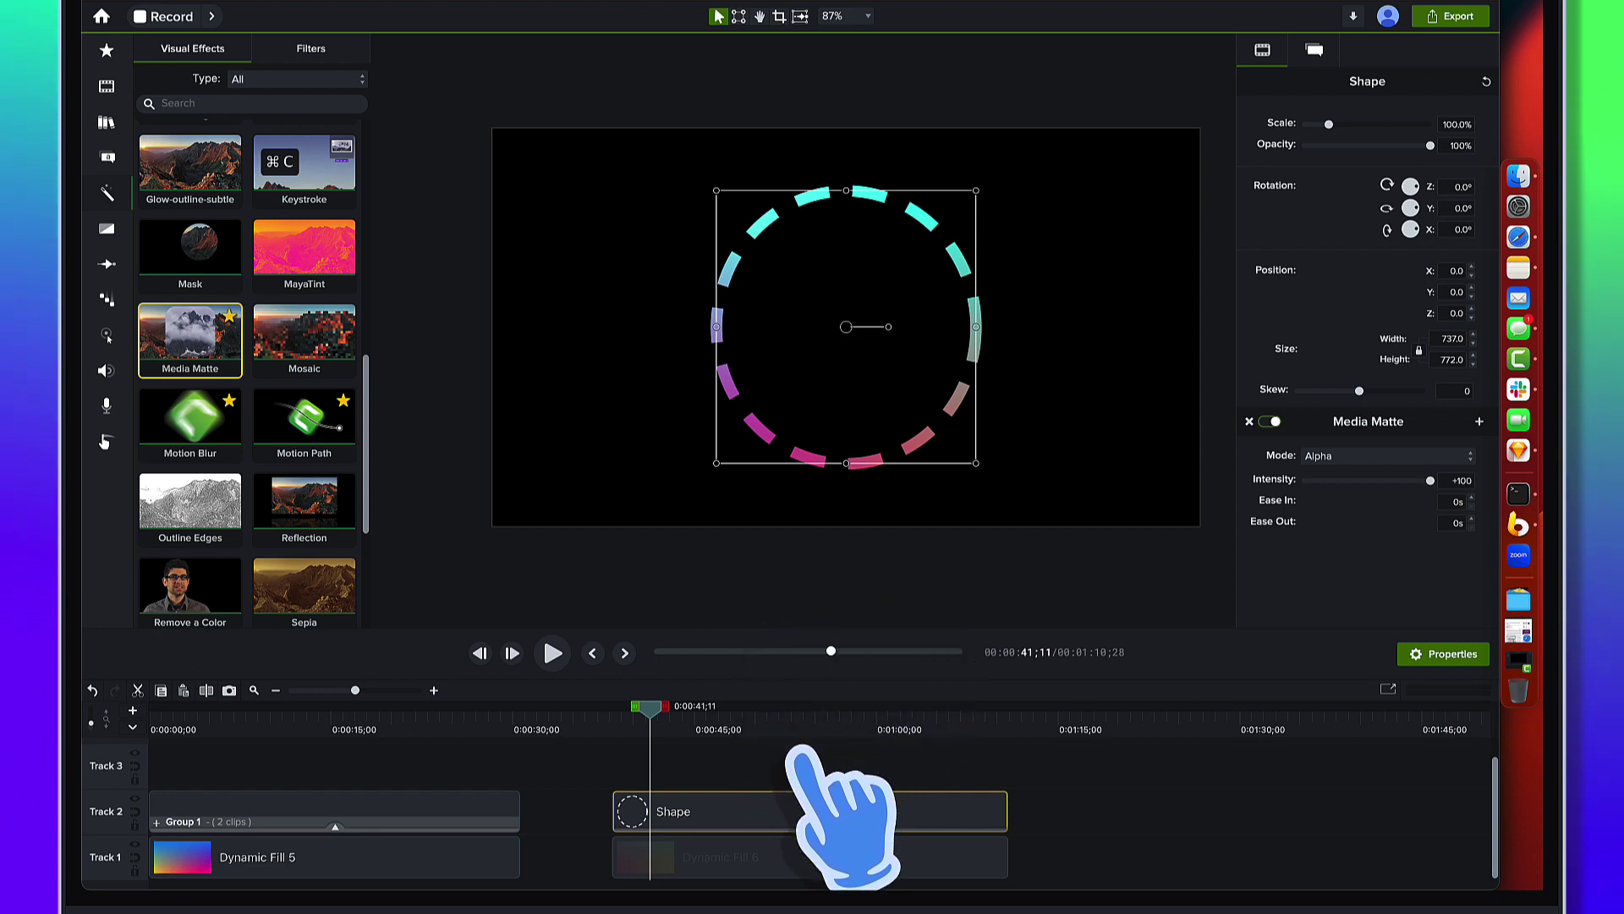
click(796, 756)
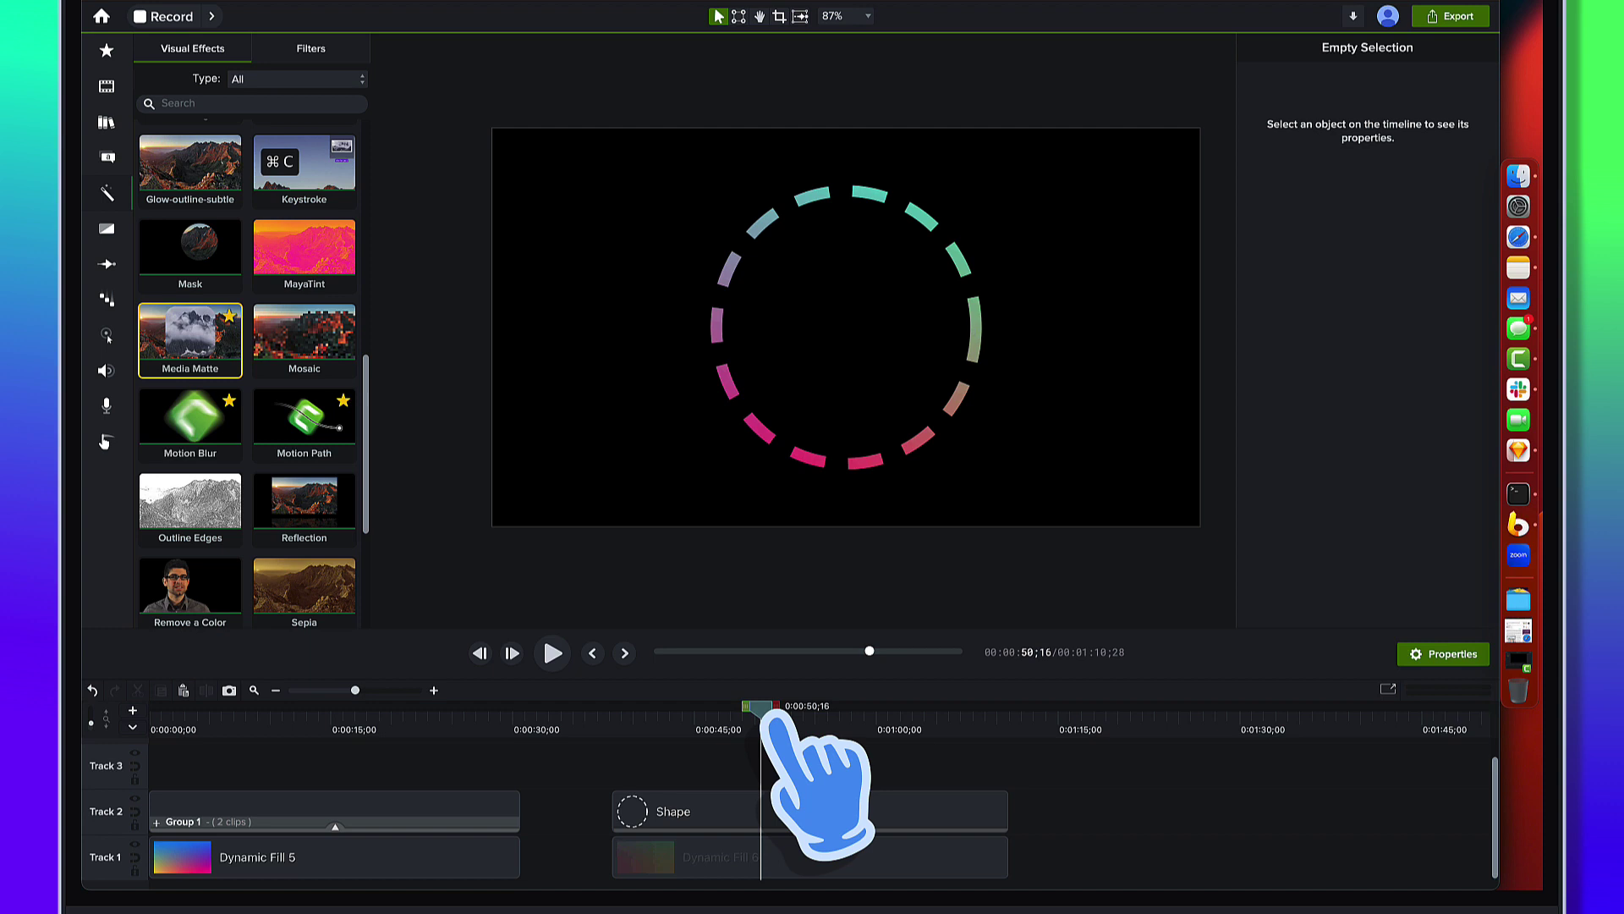
drag(844, 721, 702, 725)
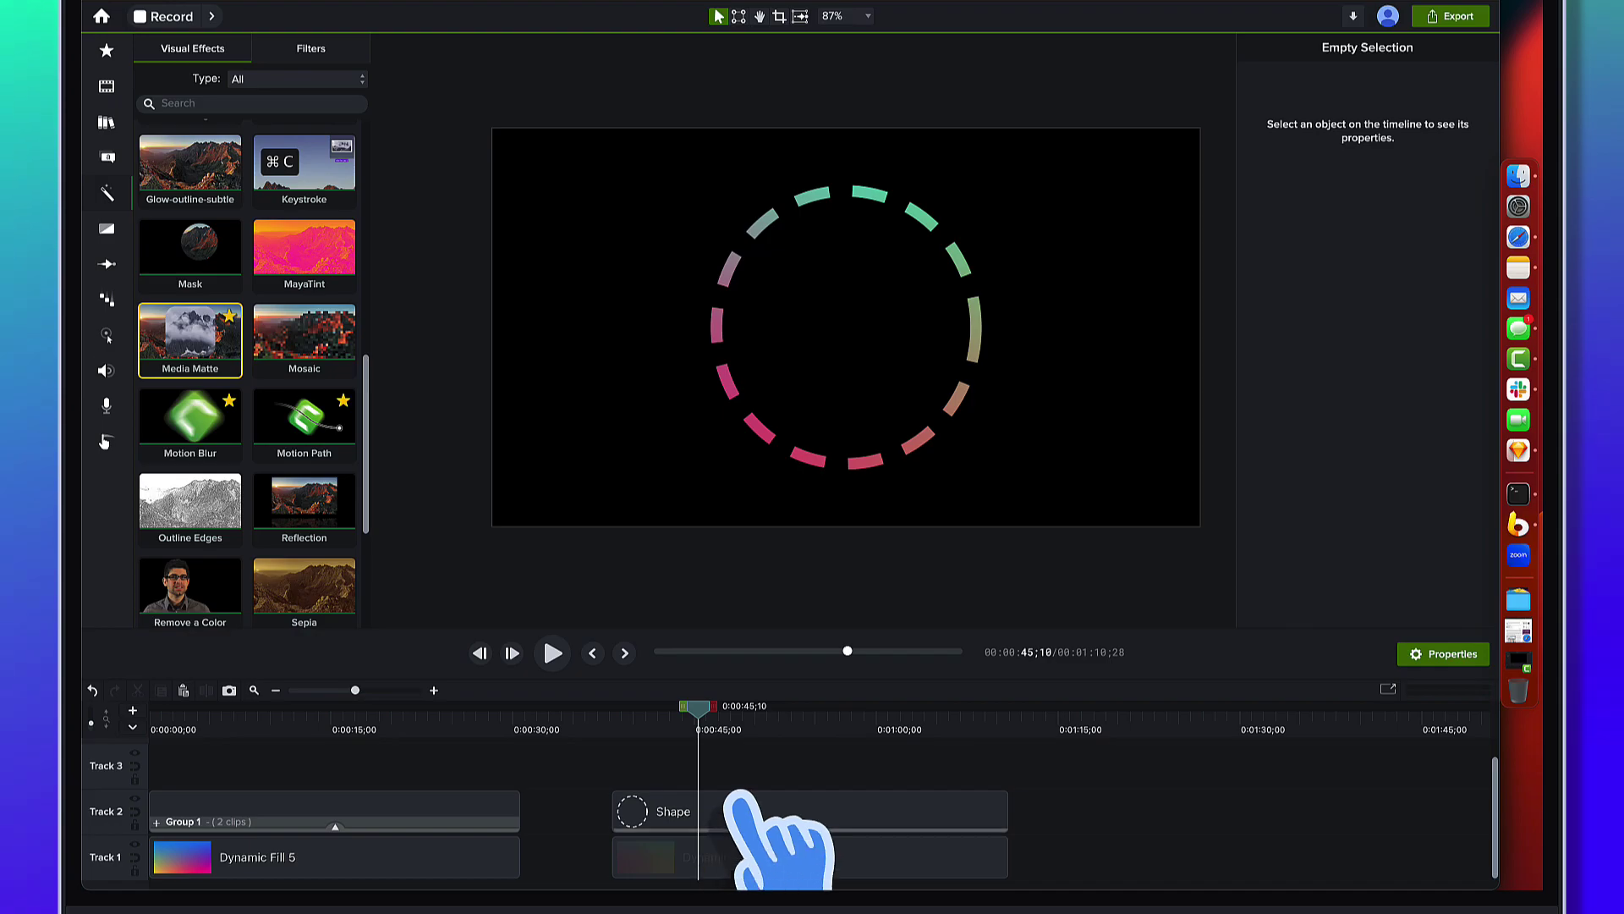
Group the Shape and Dynamic Fill 6 clips as Group 2 and open its Quick Property Editor.
drag(731, 775, 736, 864)
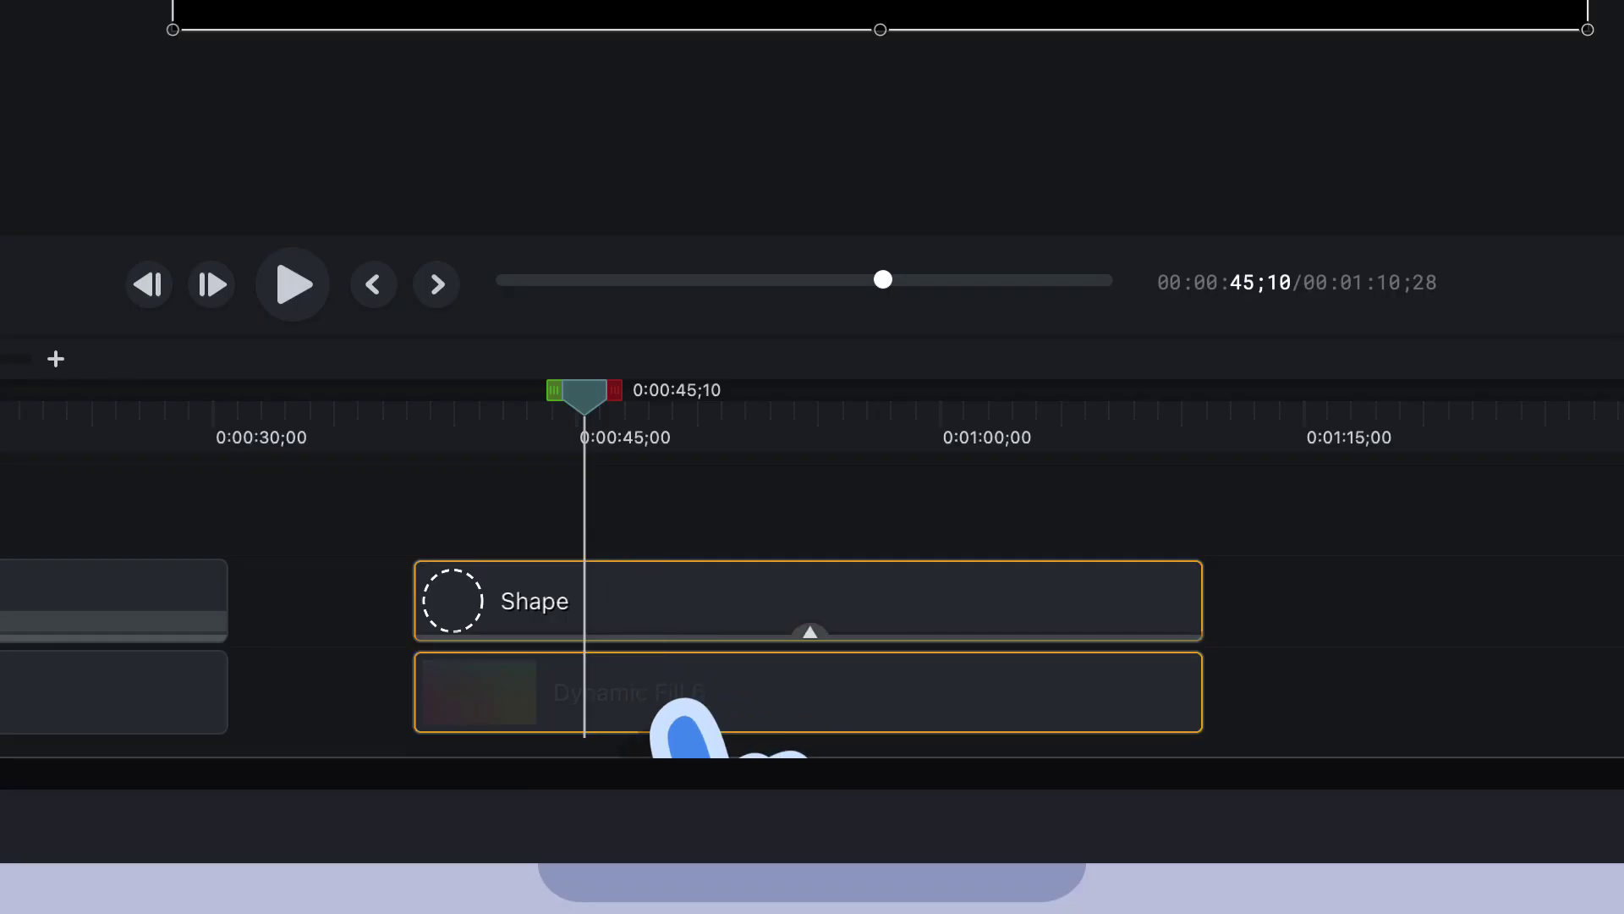
key(ctrl+g)
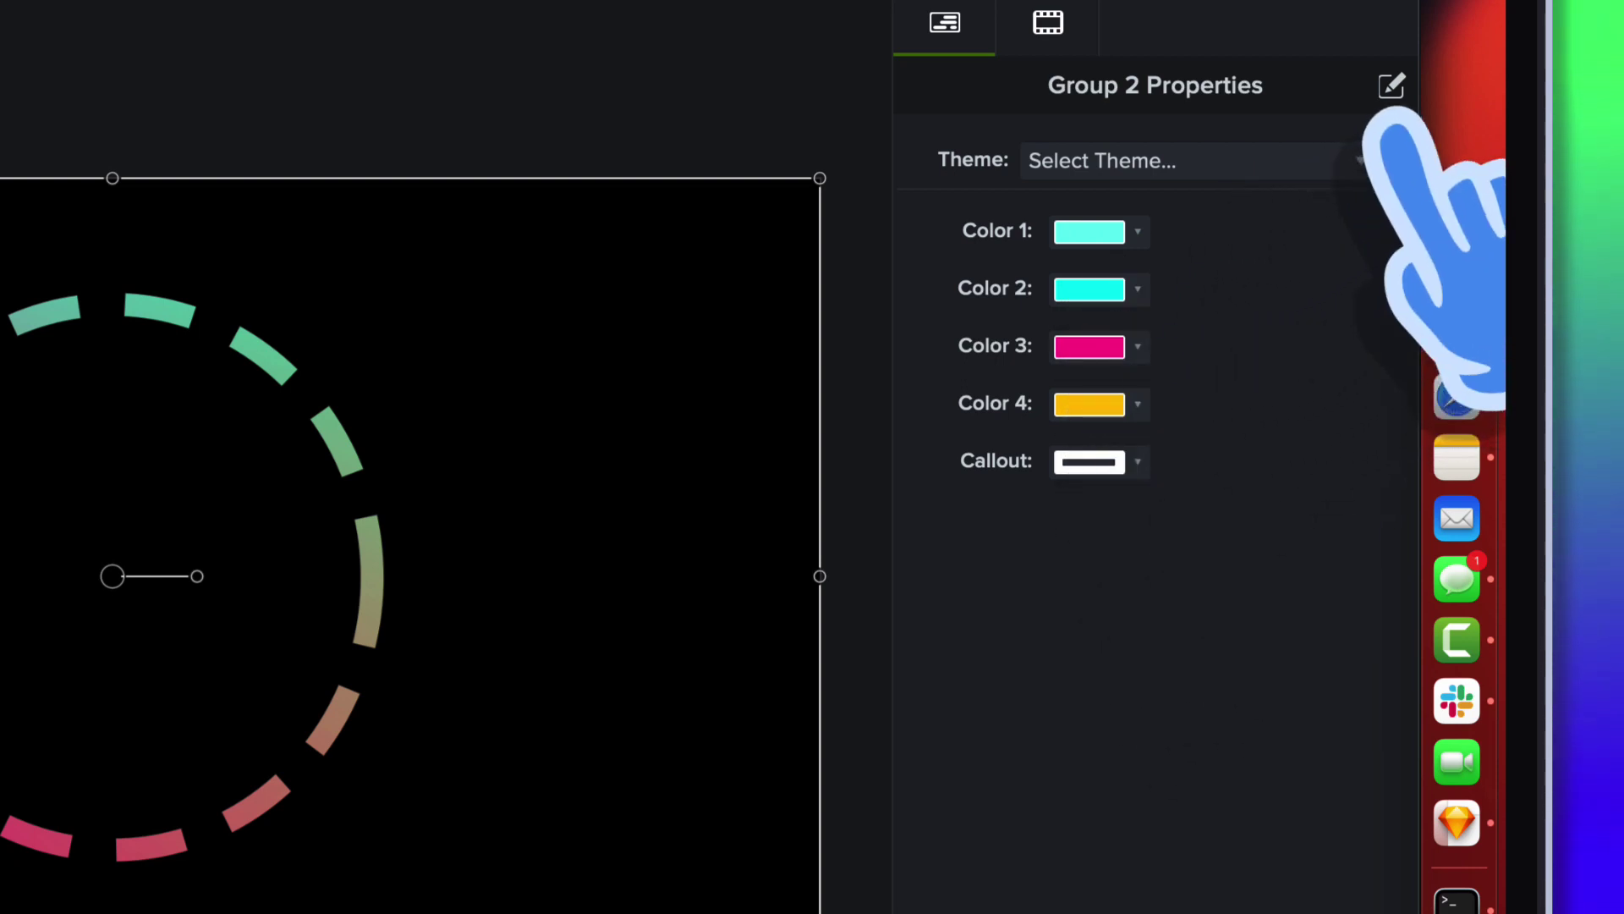
click(1392, 85)
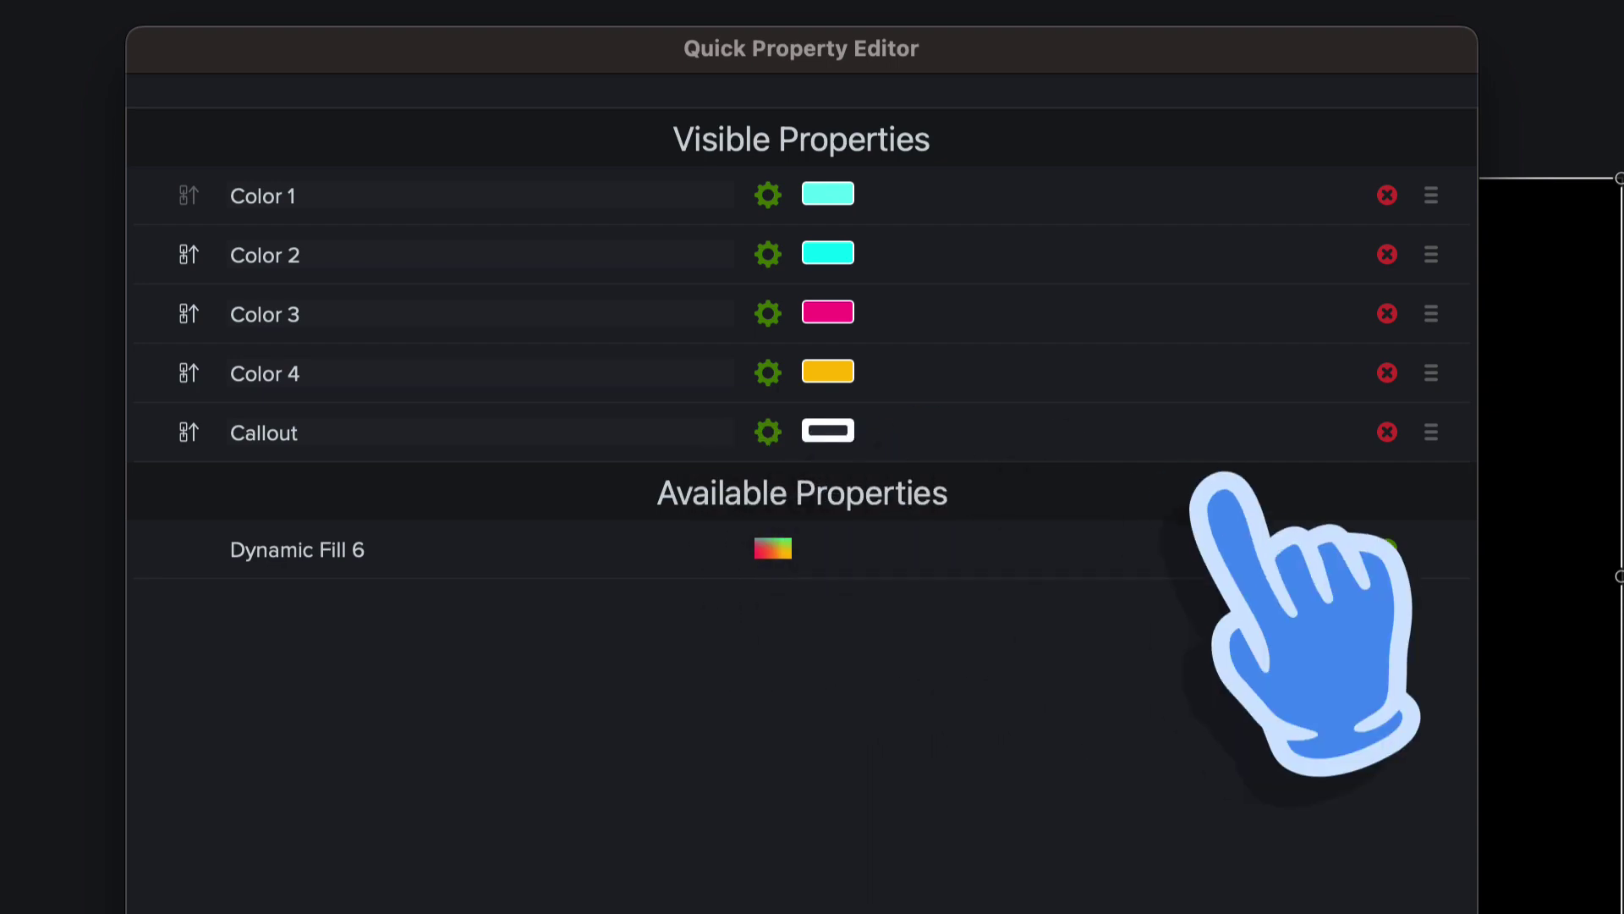
Drop Callout from the quick properties, link Colors 1–4 to theme slots (Accent 1, Accent 2, Foreground), and save.
click(1389, 431)
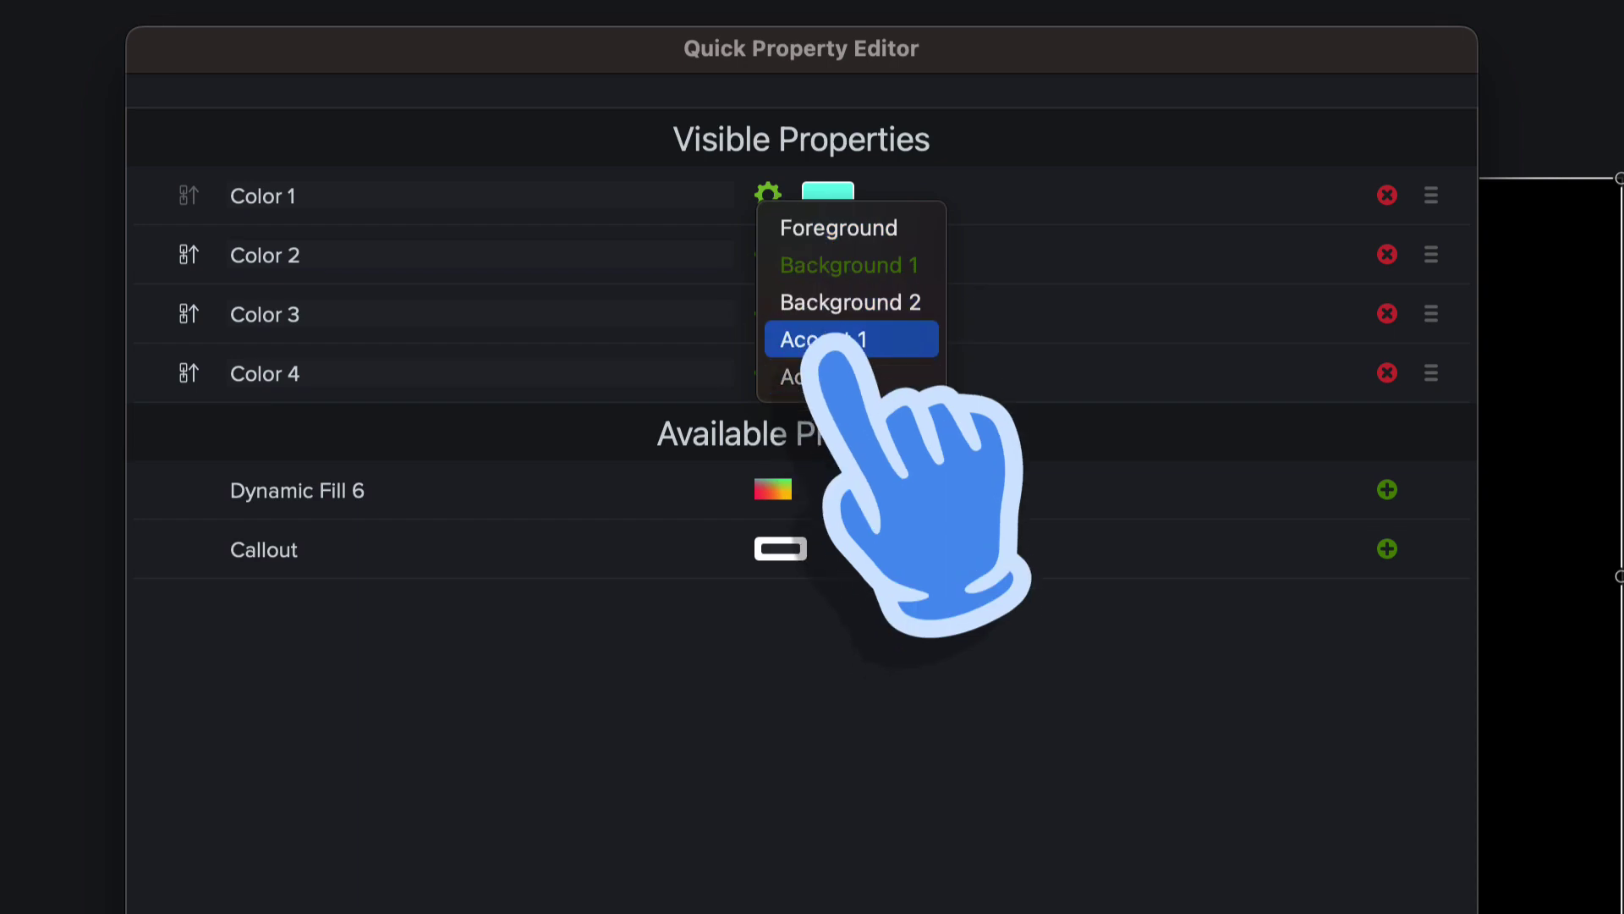
click(829, 352)
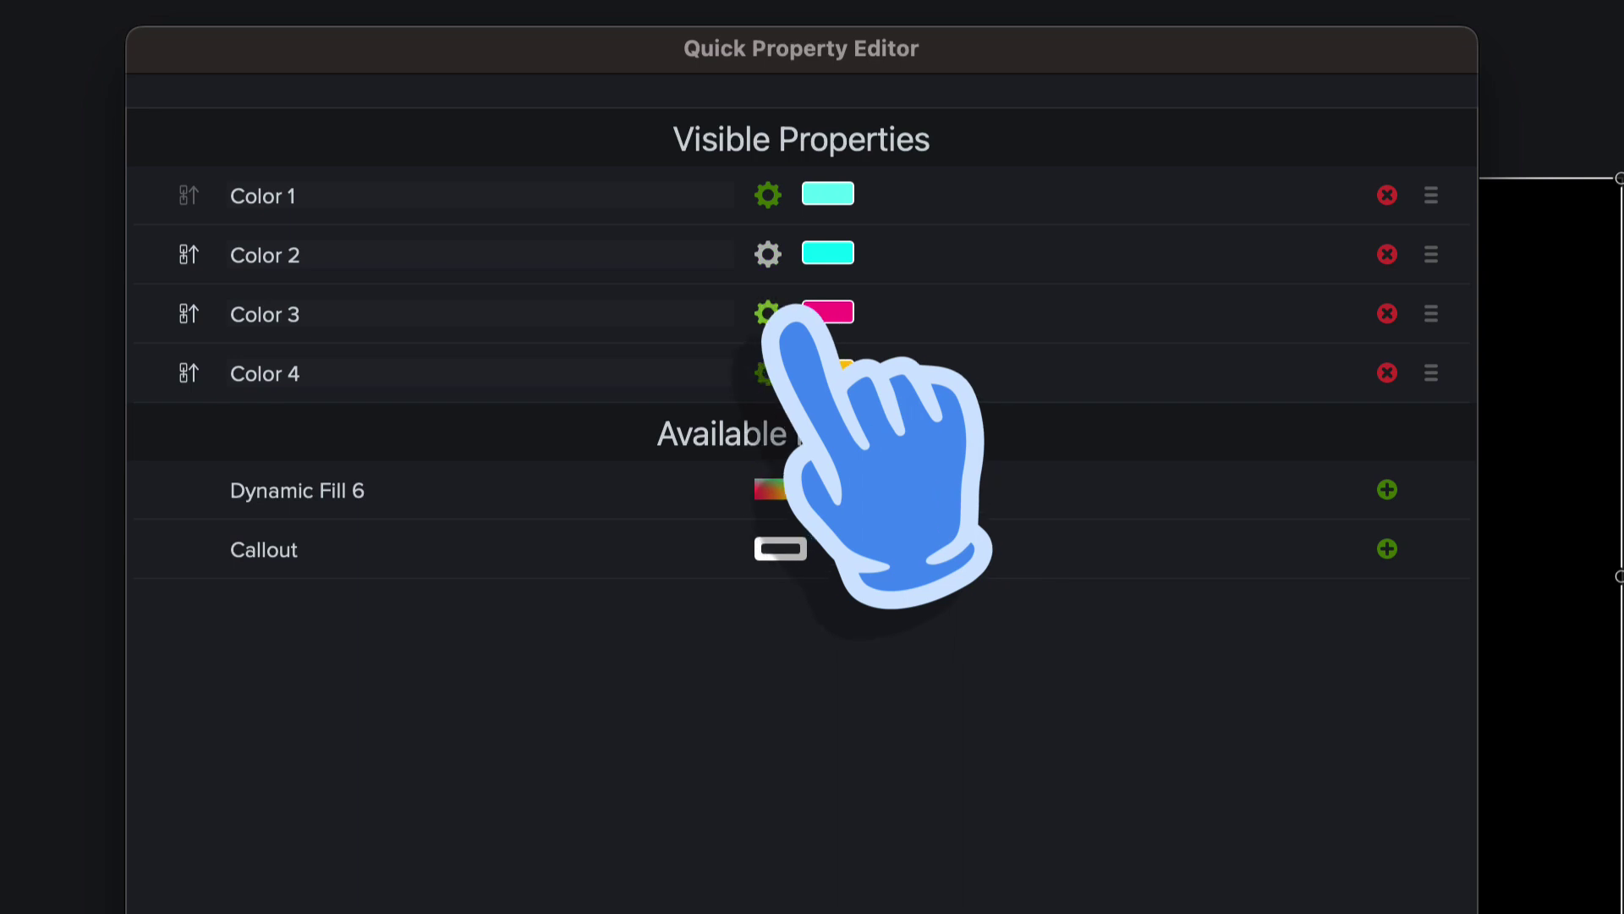
click(791, 323)
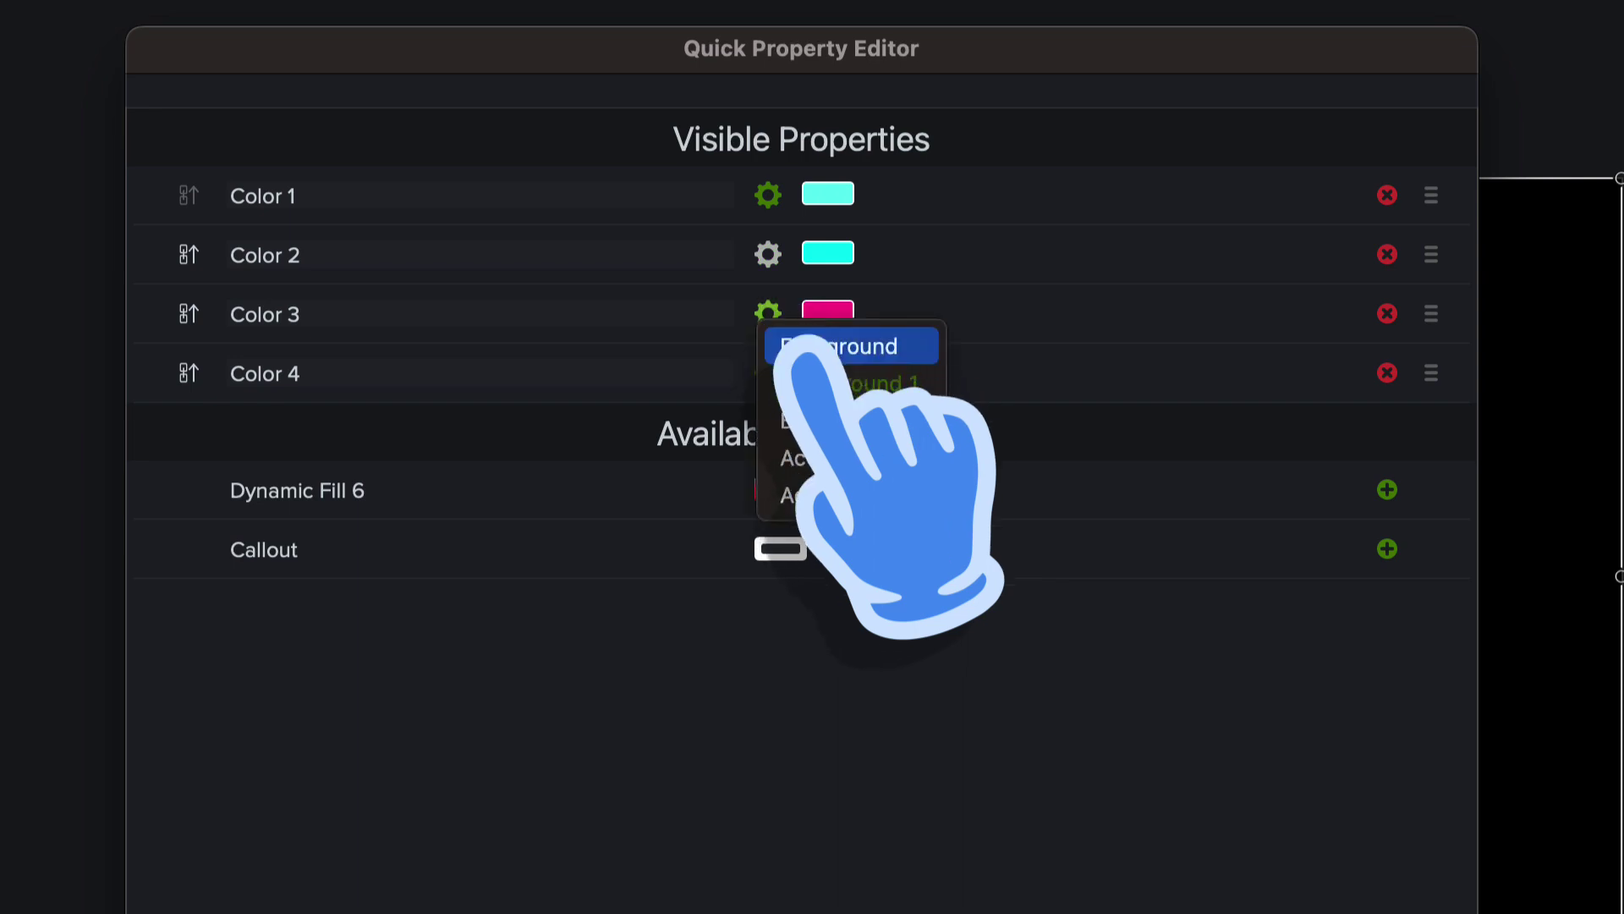
click(819, 499)
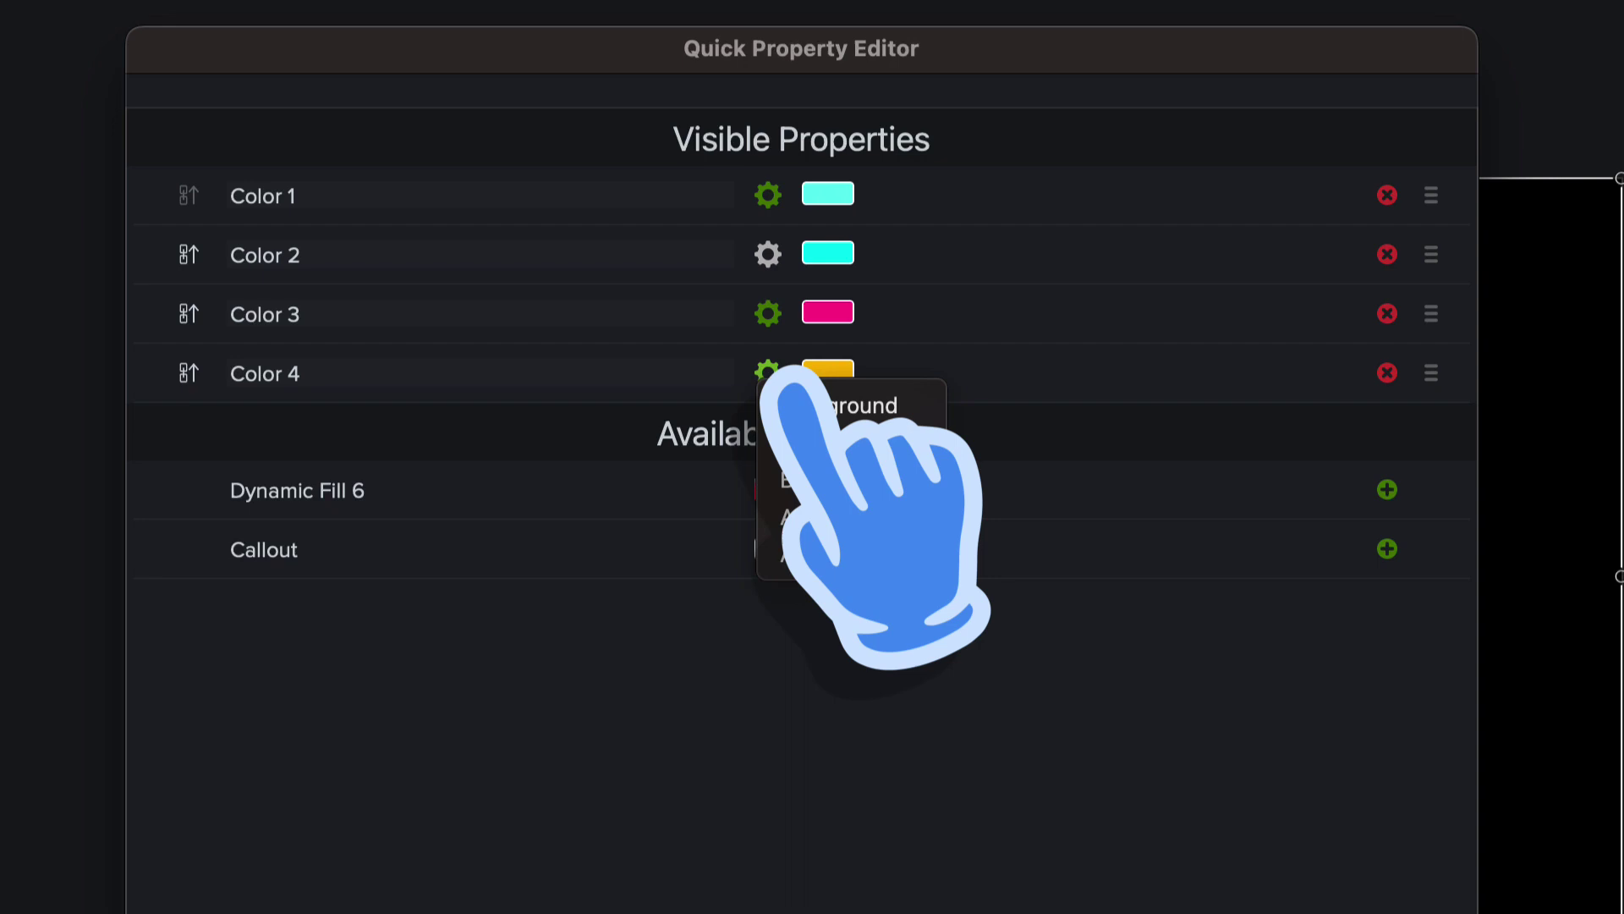
click(833, 406)
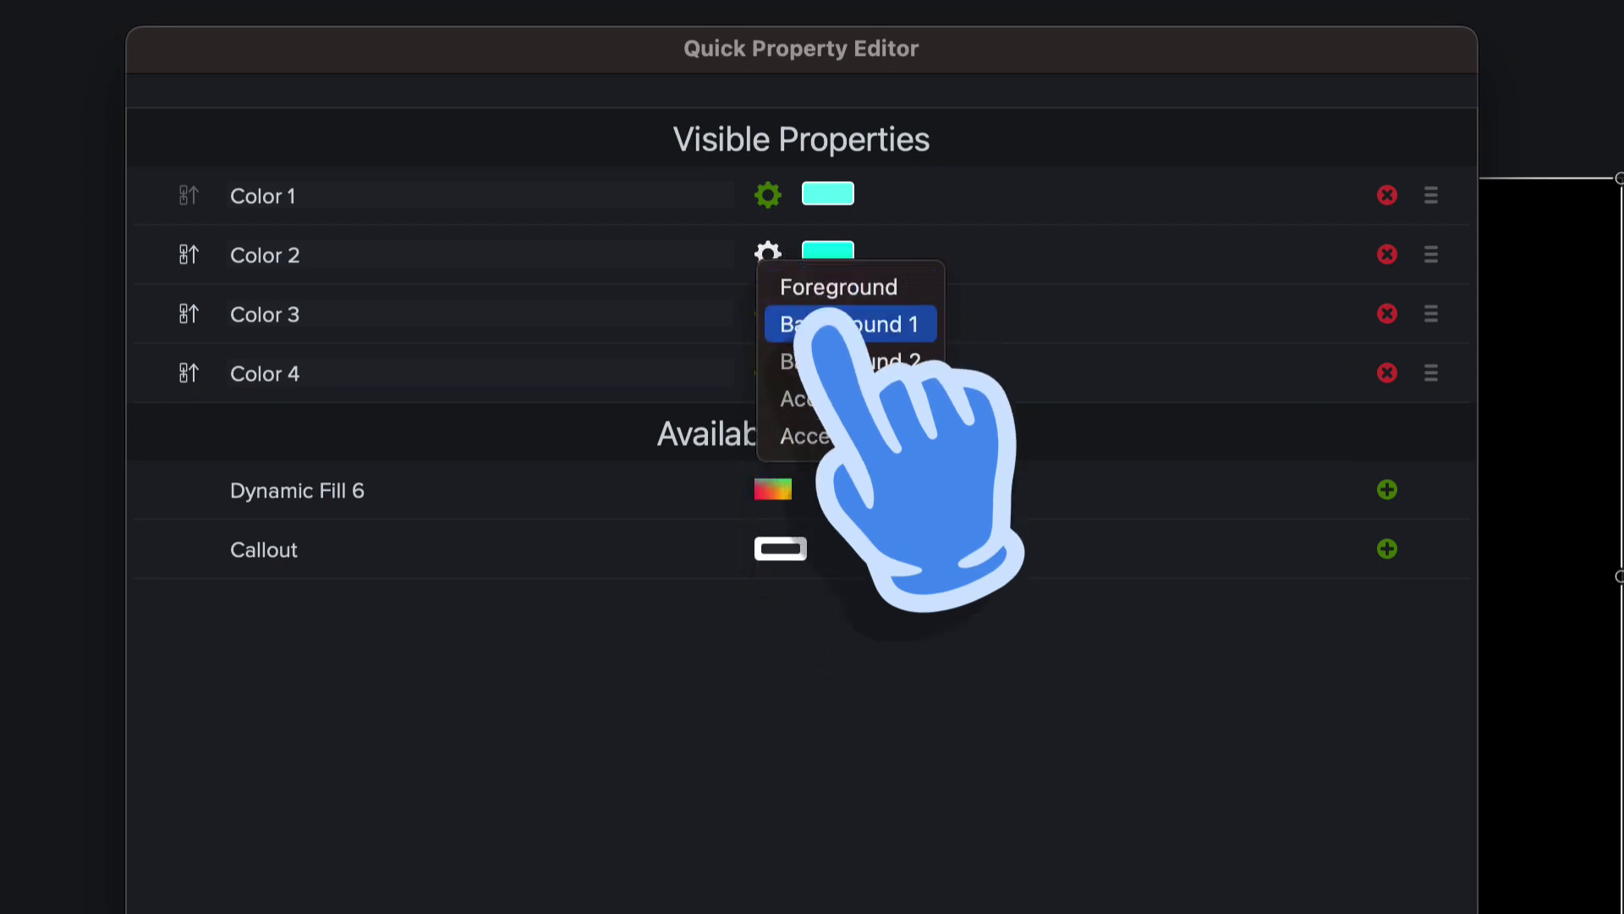
click(832, 399)
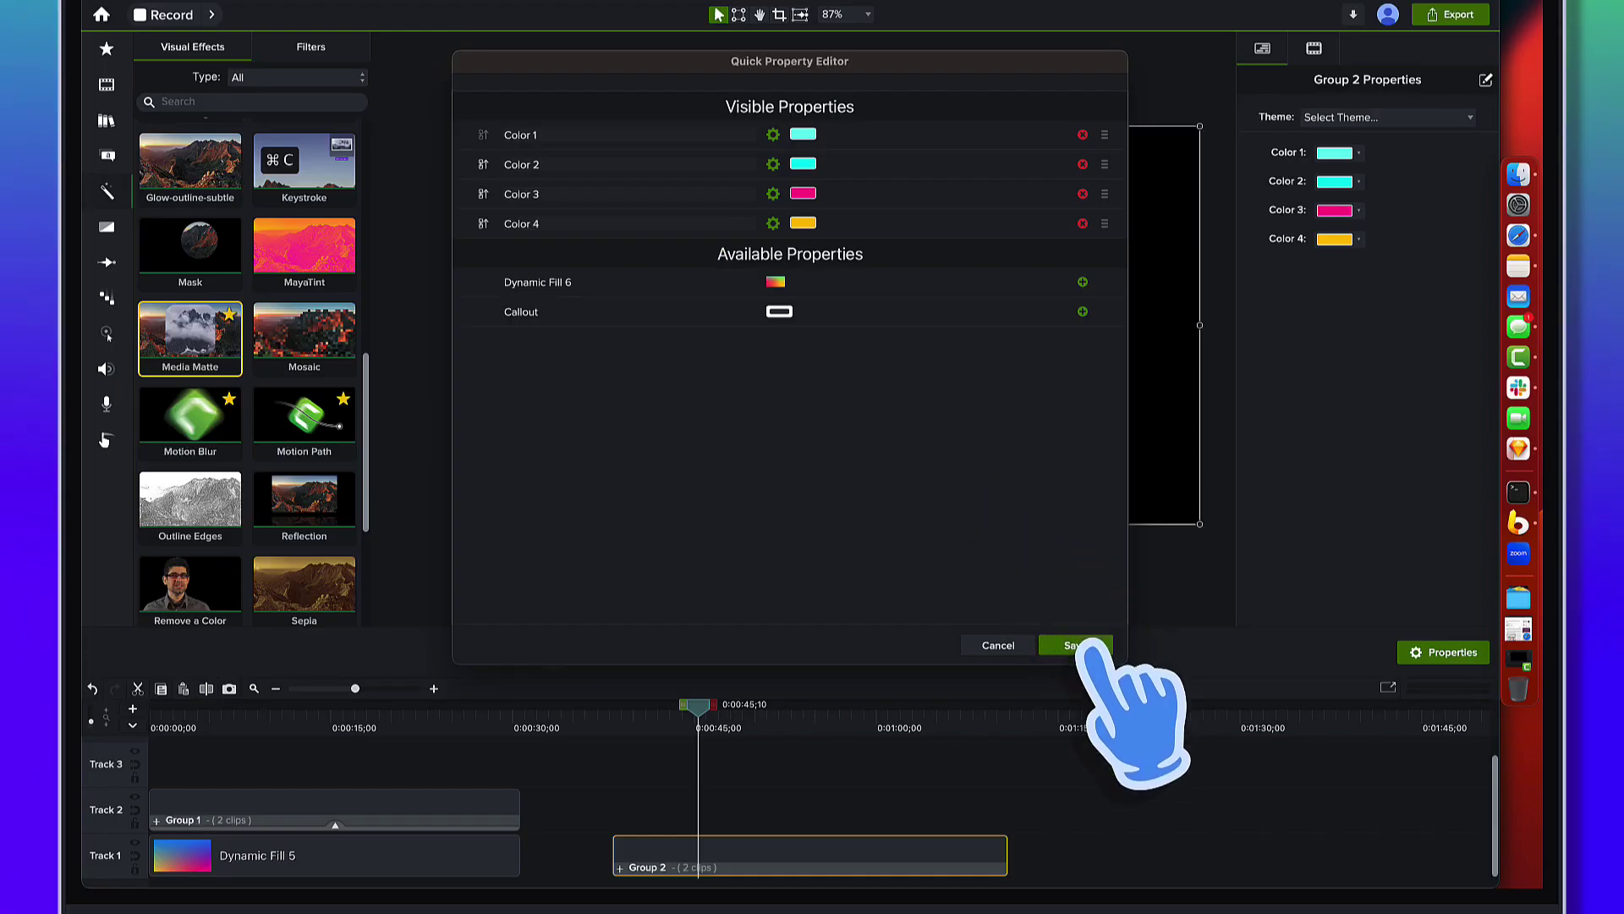
click(1079, 645)
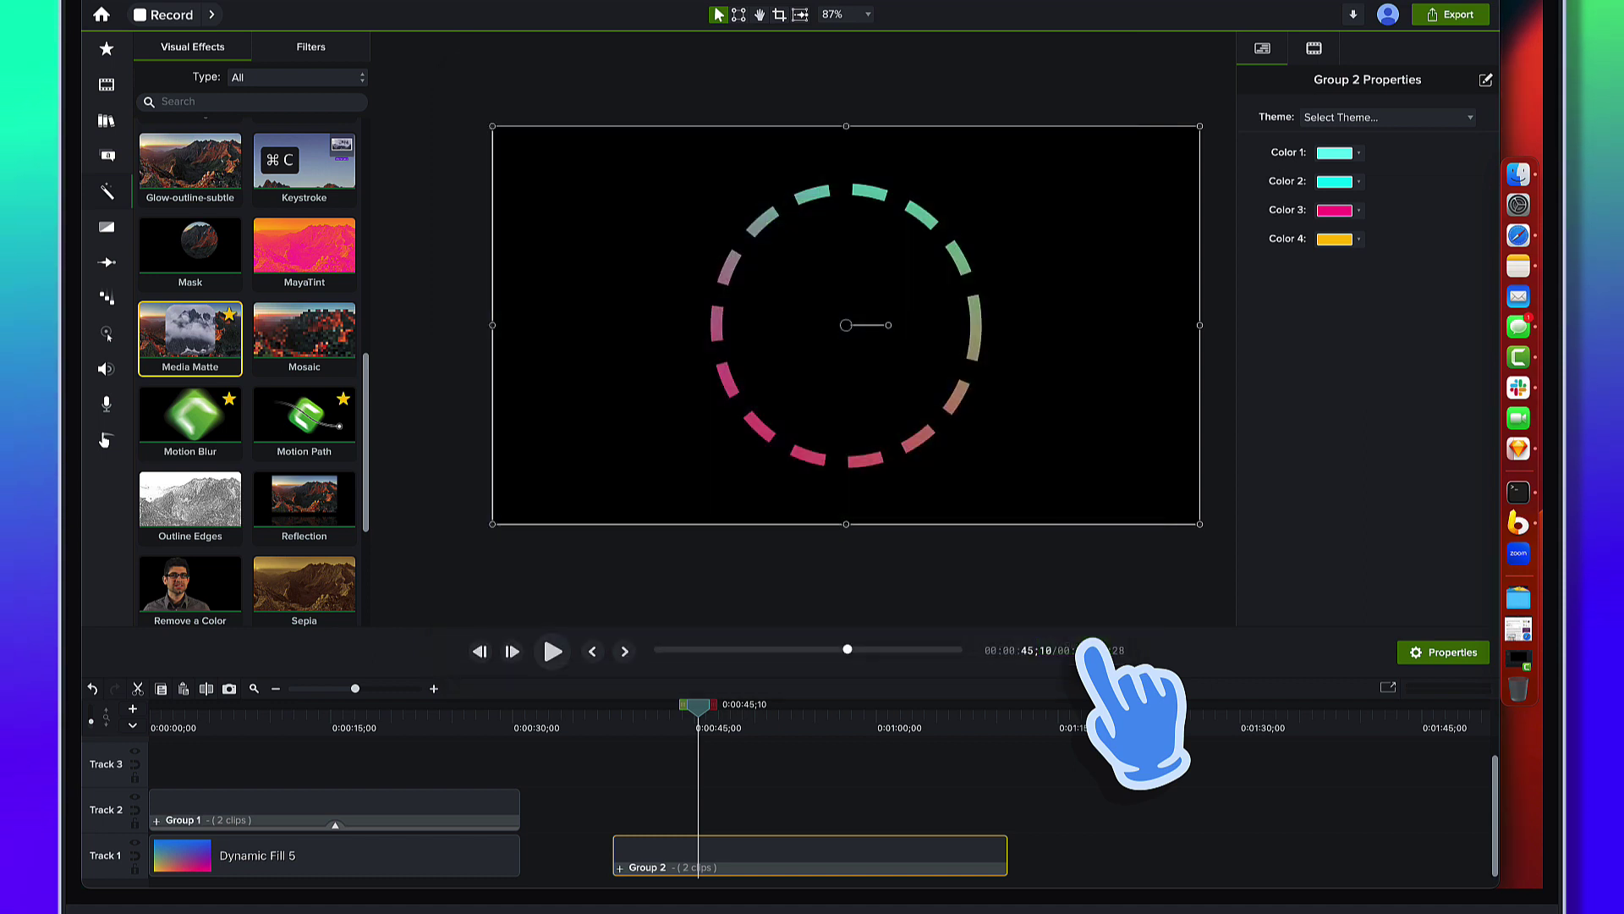
Scrub to 0:44;03 and try The Matrix theme on Group 2.
drag(697, 704, 758, 705)
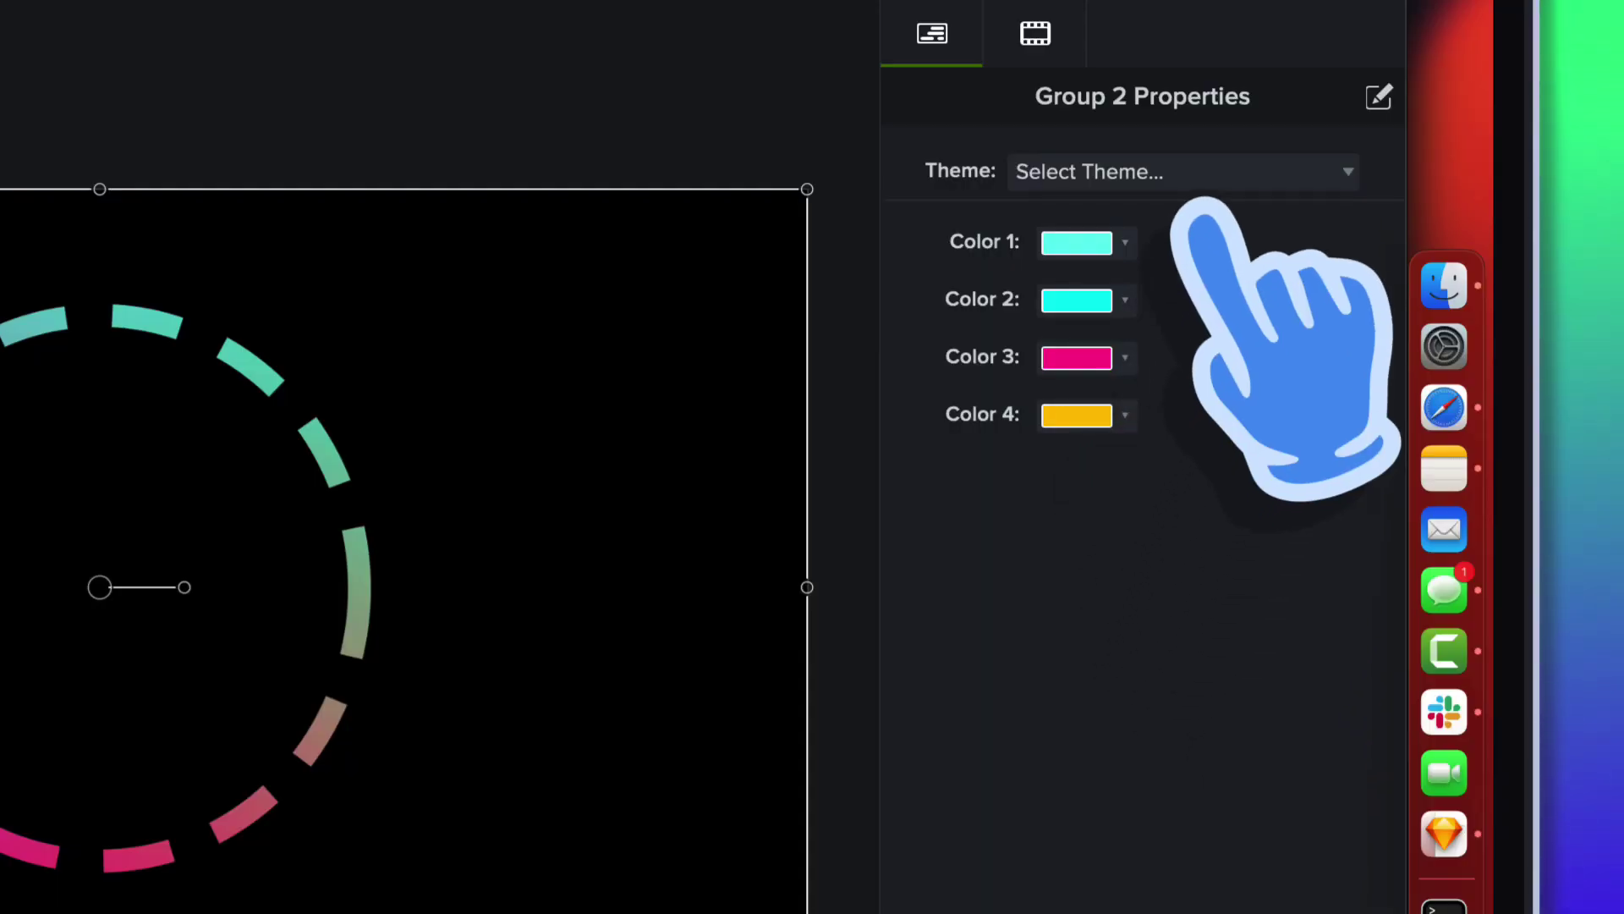
click(1220, 174)
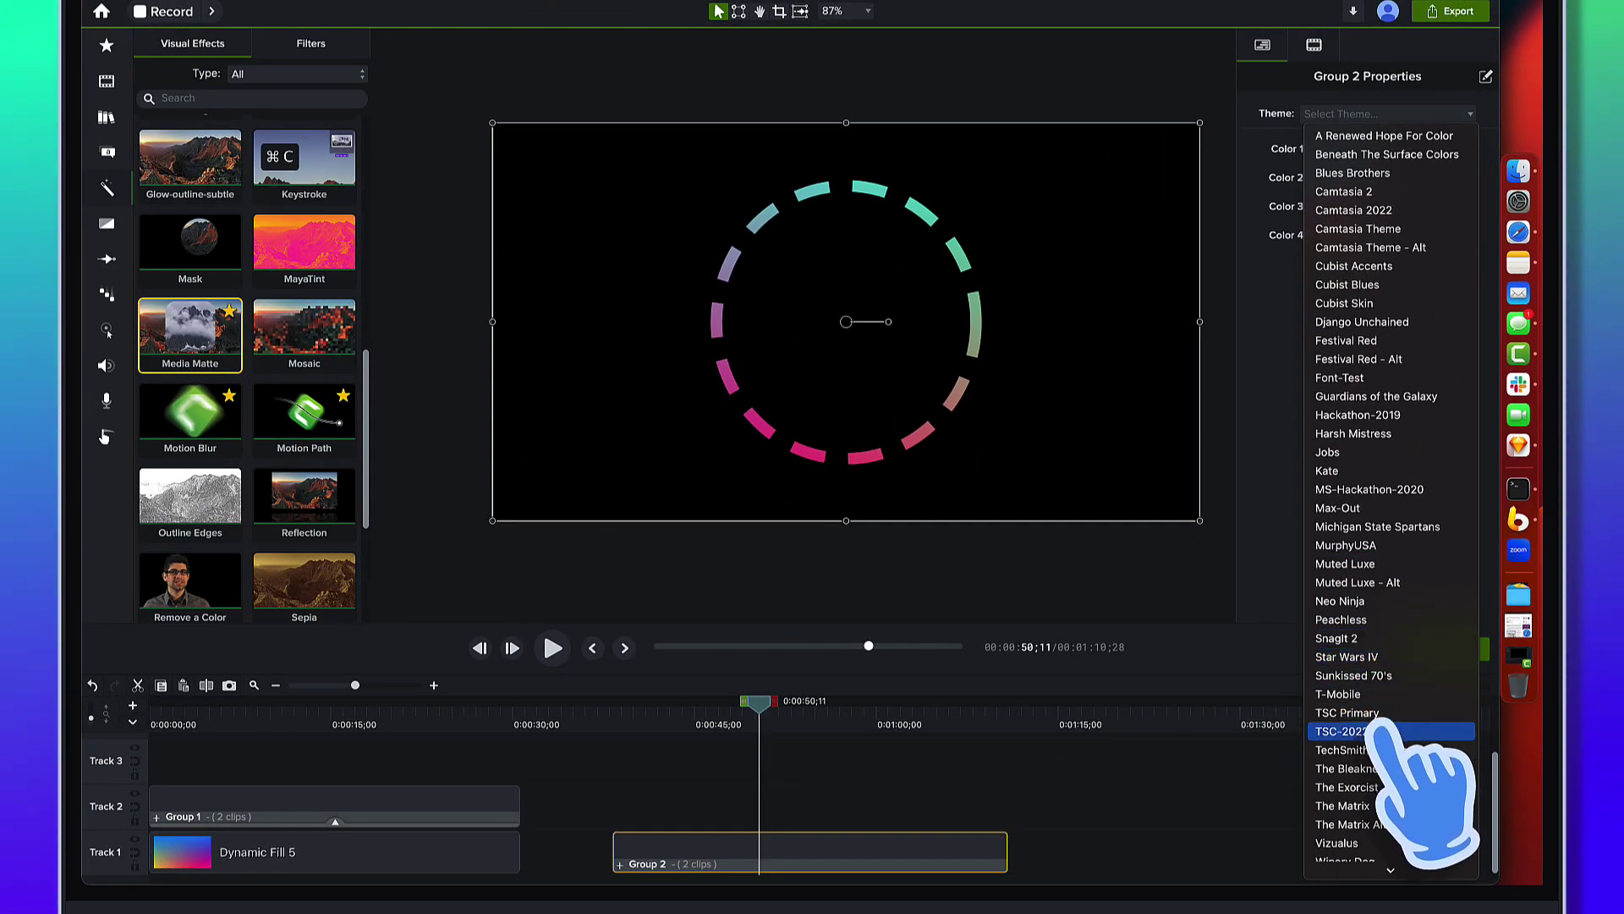
click(1377, 809)
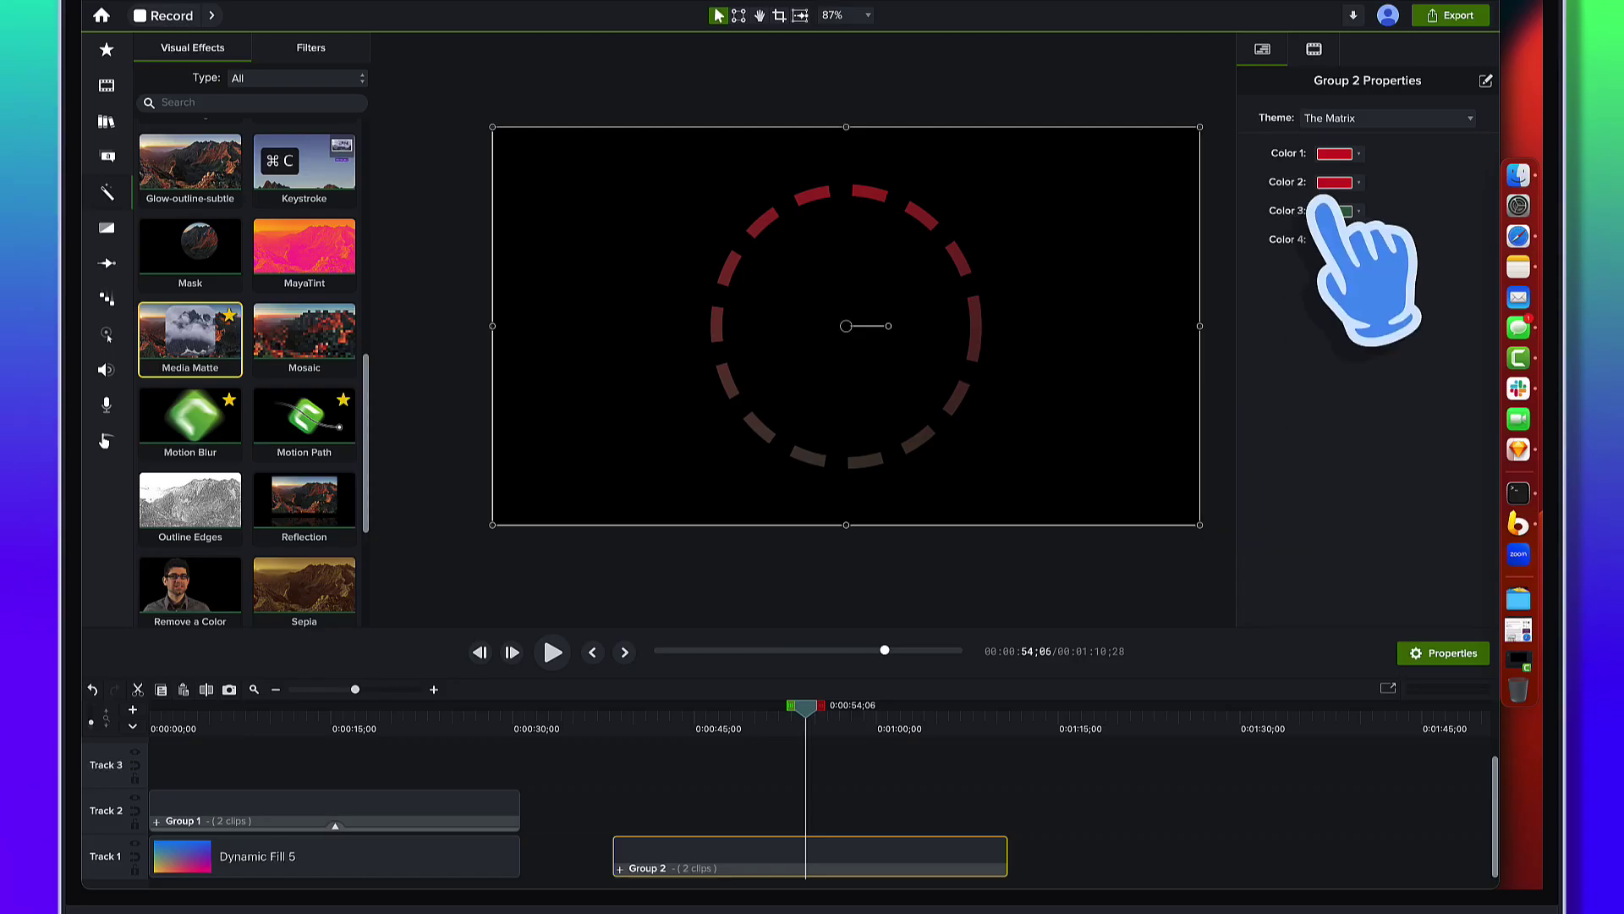
Switch Group 2 to the Star Wars IV theme and scrub back to 0:51;03.
click(1386, 118)
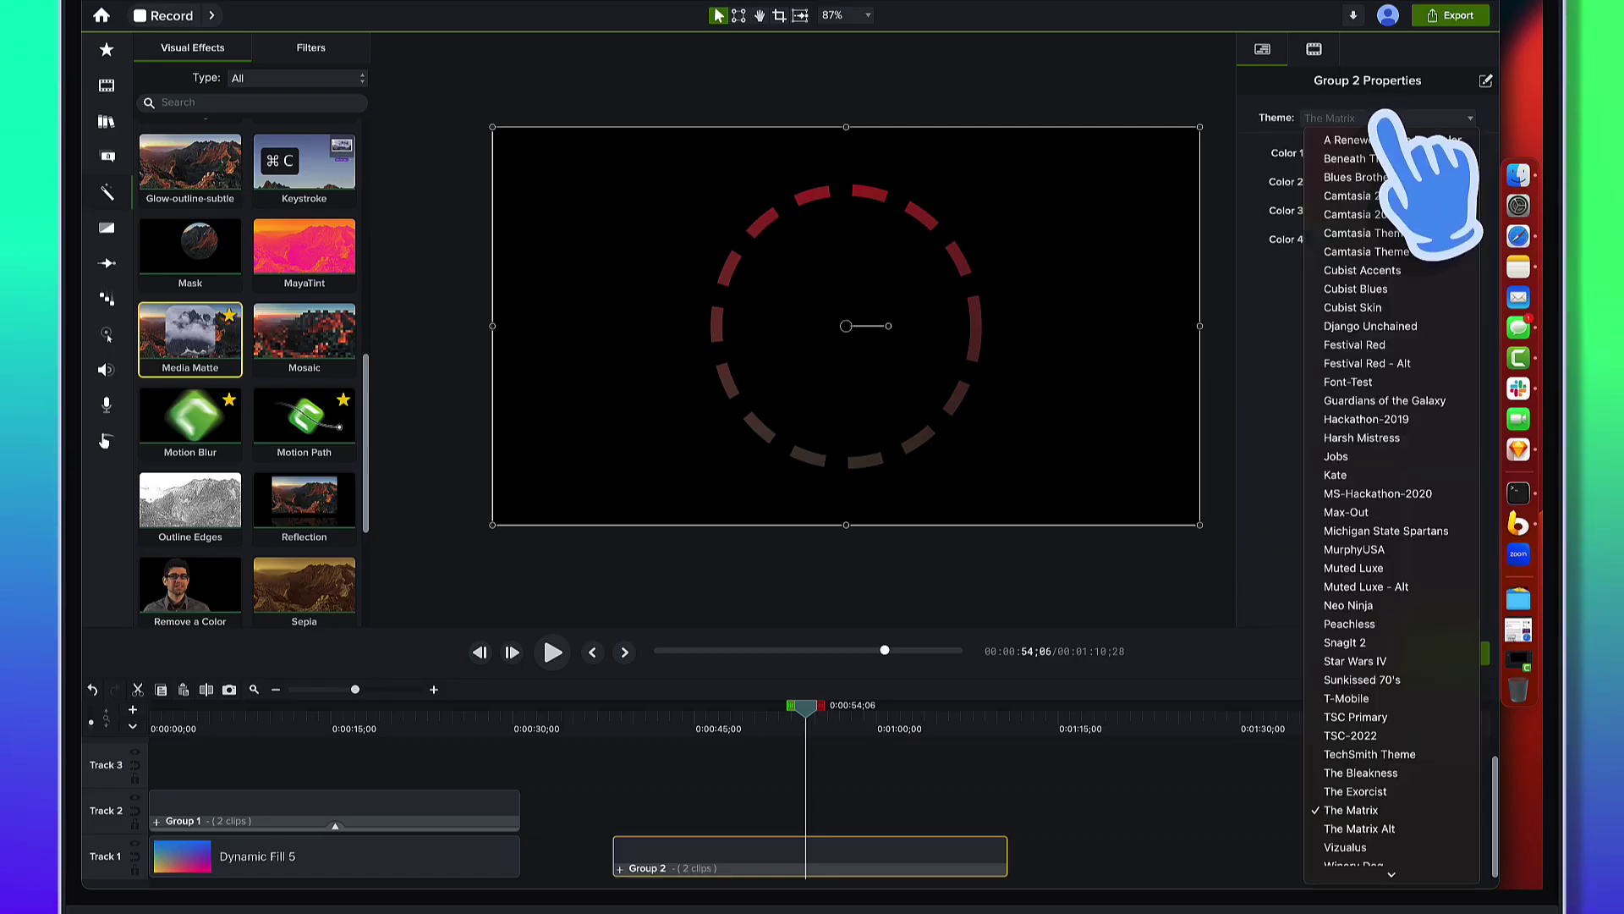
click(1381, 664)
drag(805, 704, 715, 709)
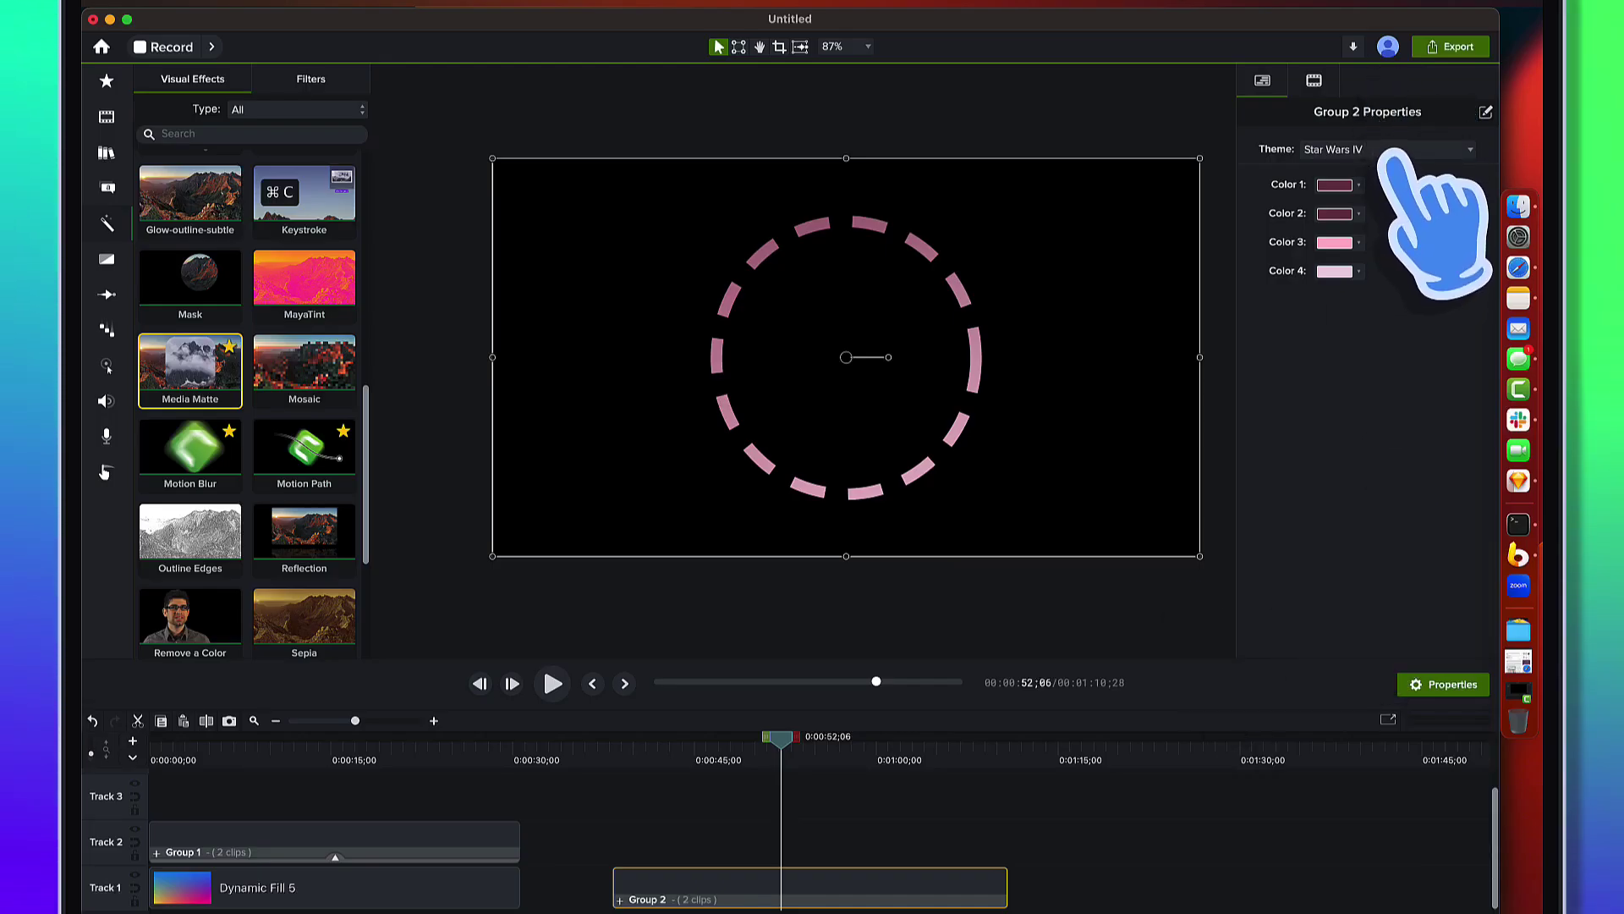
Apply the Cubist Accents theme and scrub to 0:52;10 to preview the fill.
click(1391, 150)
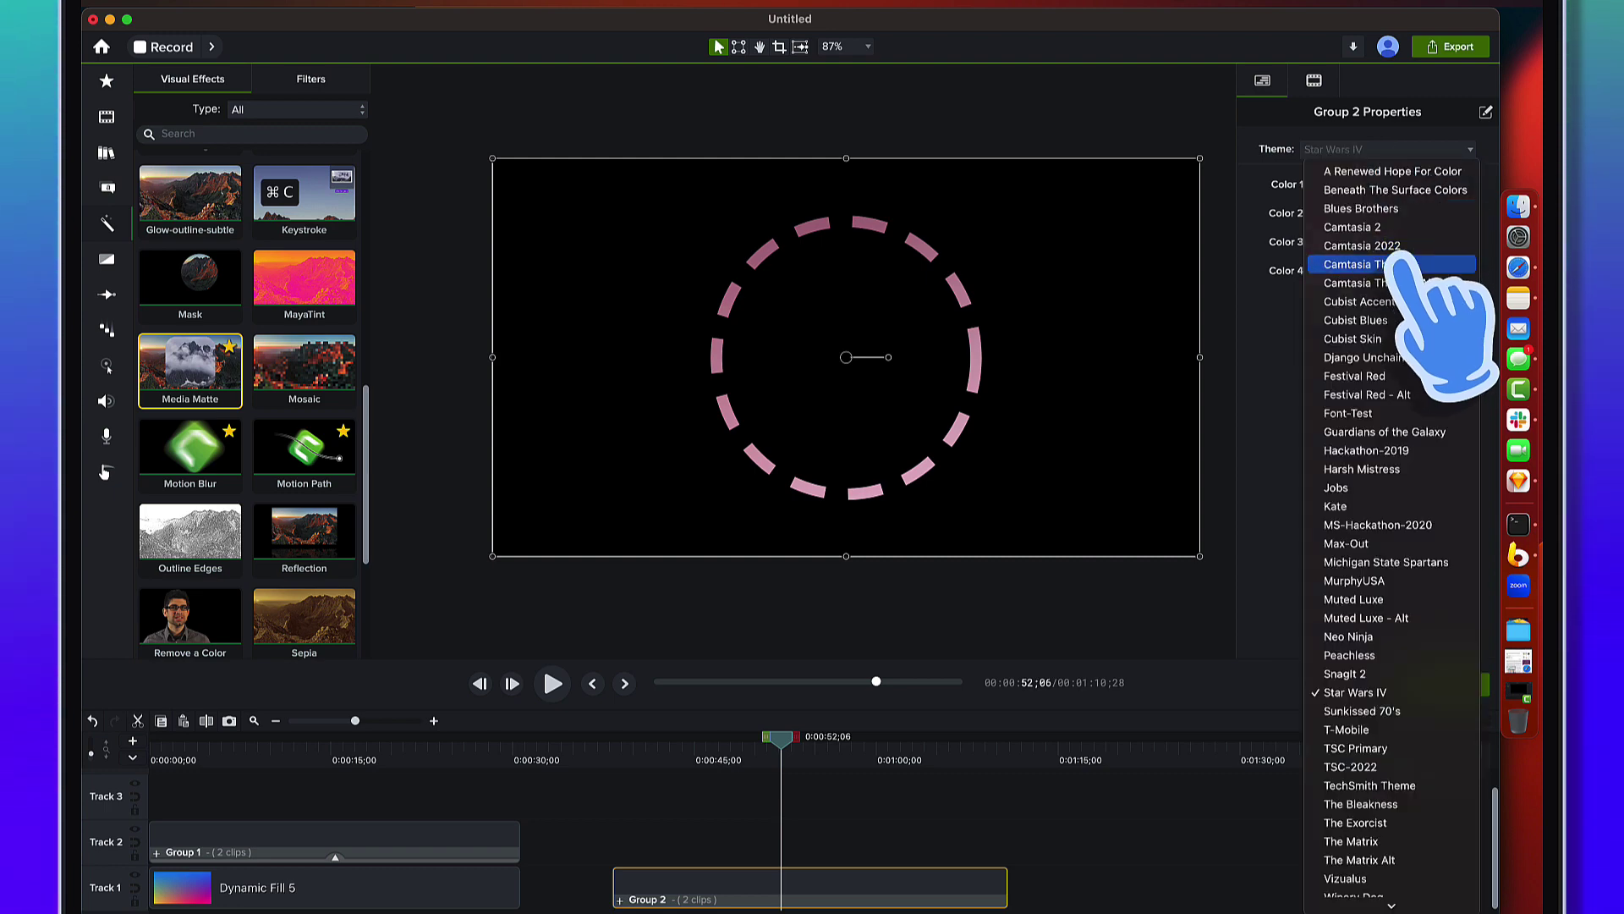
click(1405, 302)
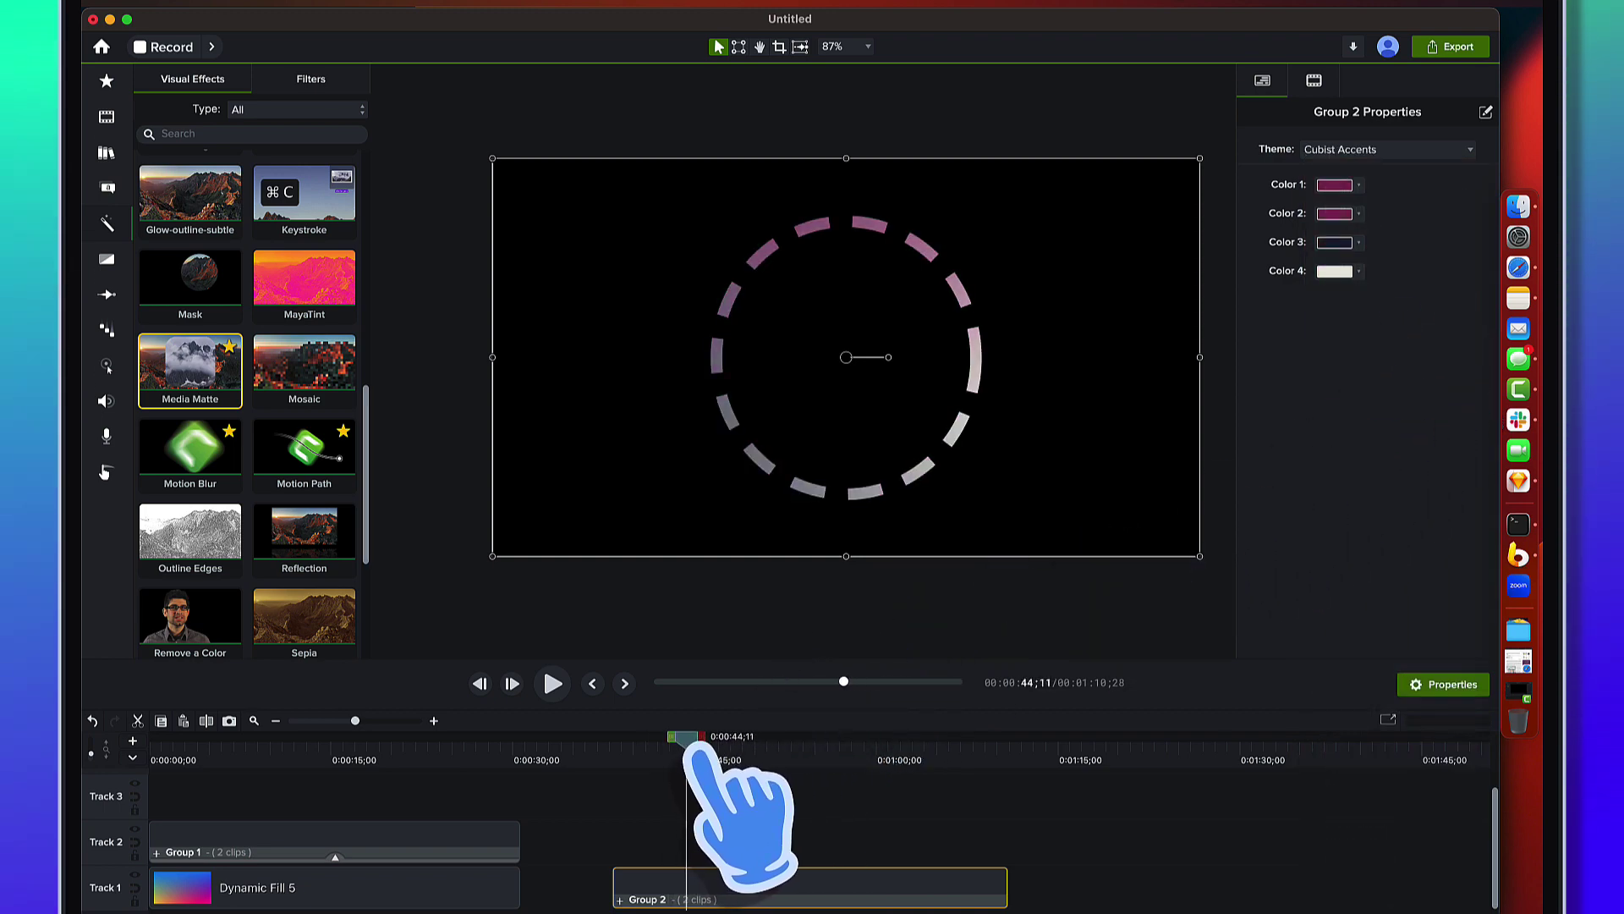
drag(718, 752, 785, 753)
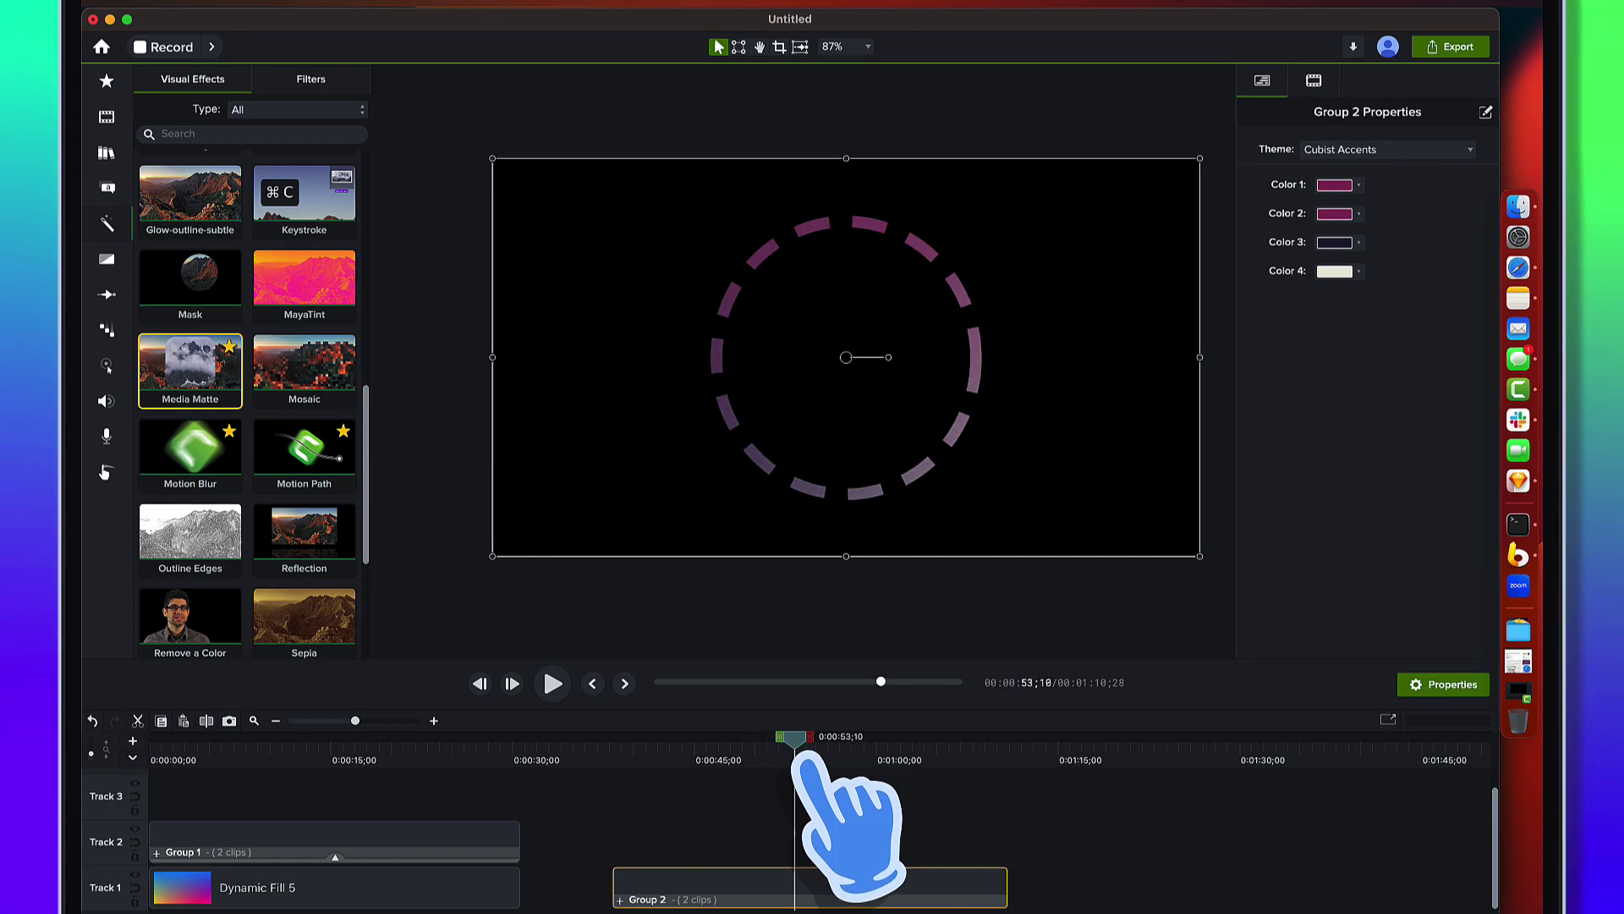